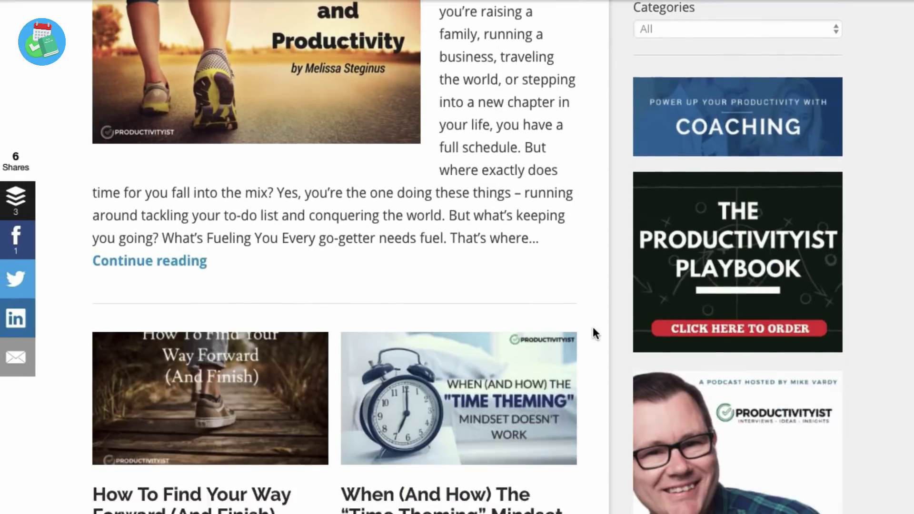
Step: Scroll through the Productivityist blog's post list
scroll(592, 327, down, 15)
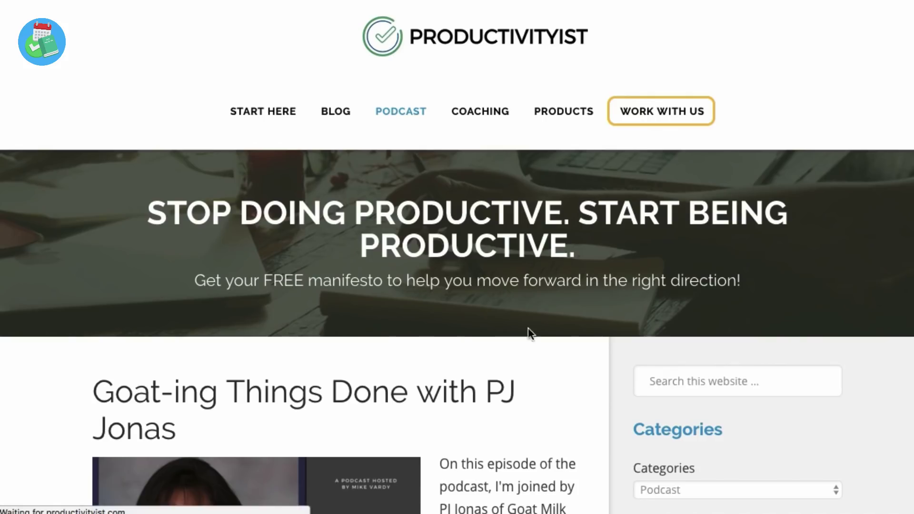
scroll(559, 359, down, 6)
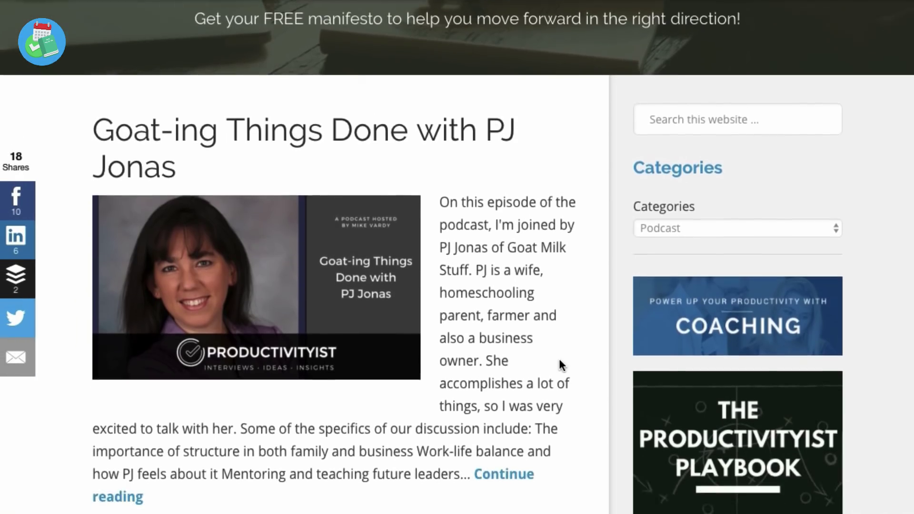
scroll(559, 358, down, 20)
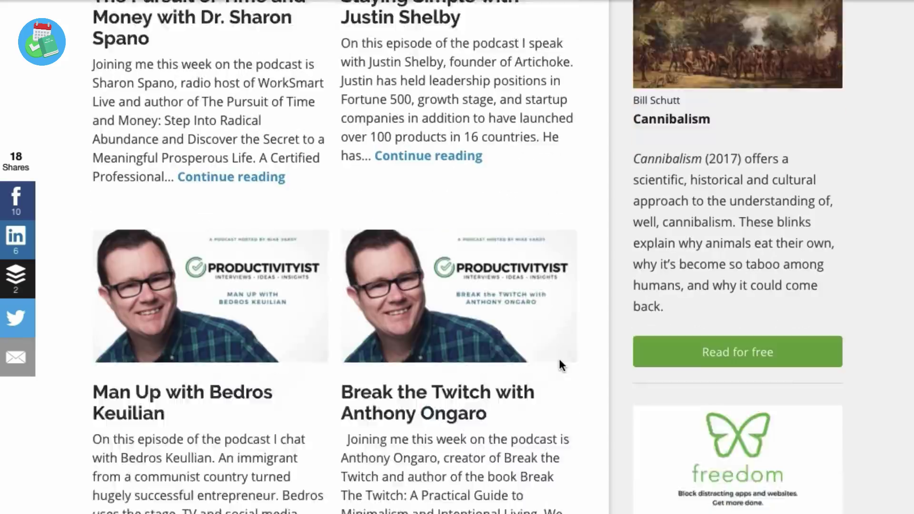
scroll(558, 358, down, 10)
scroll(558, 359, up, 20)
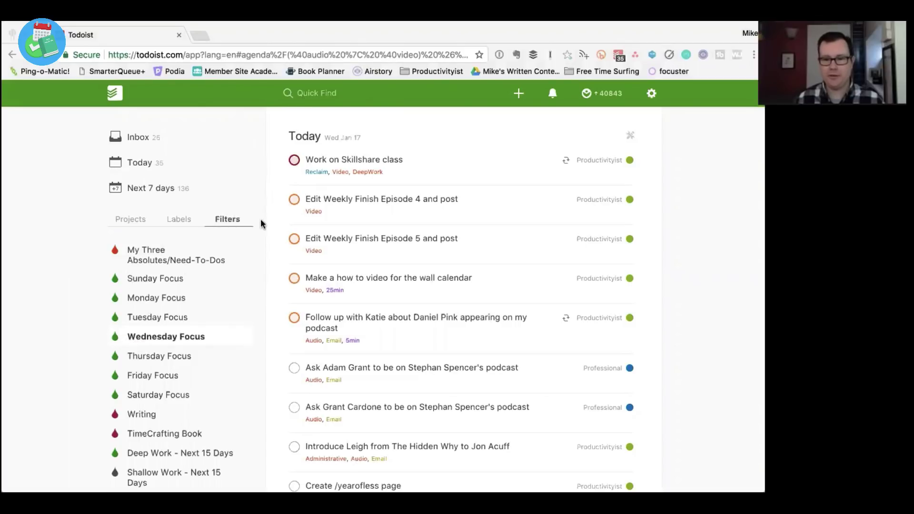
click(152, 257)
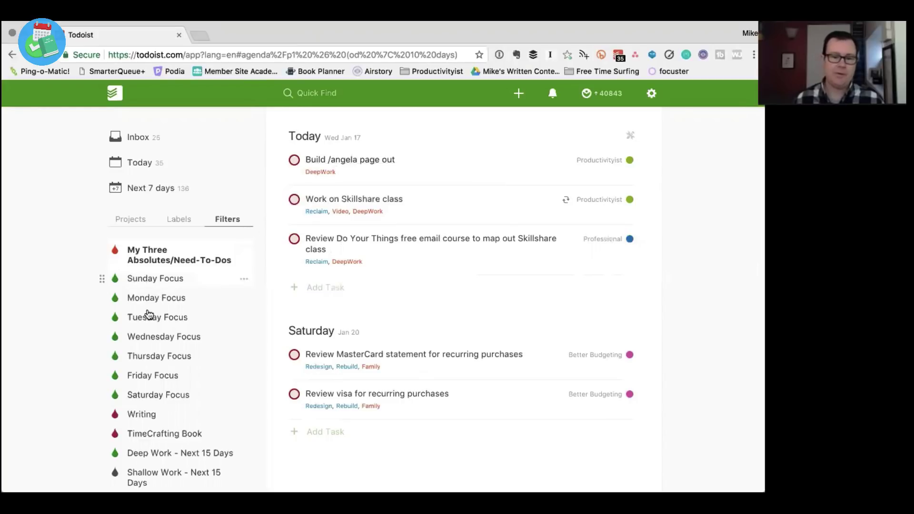
click(155, 337)
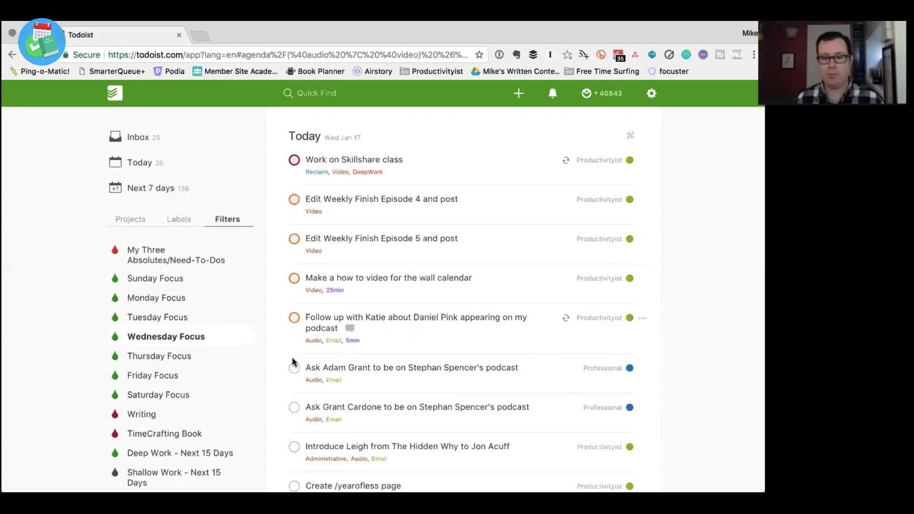
scroll(322, 372, down, 3)
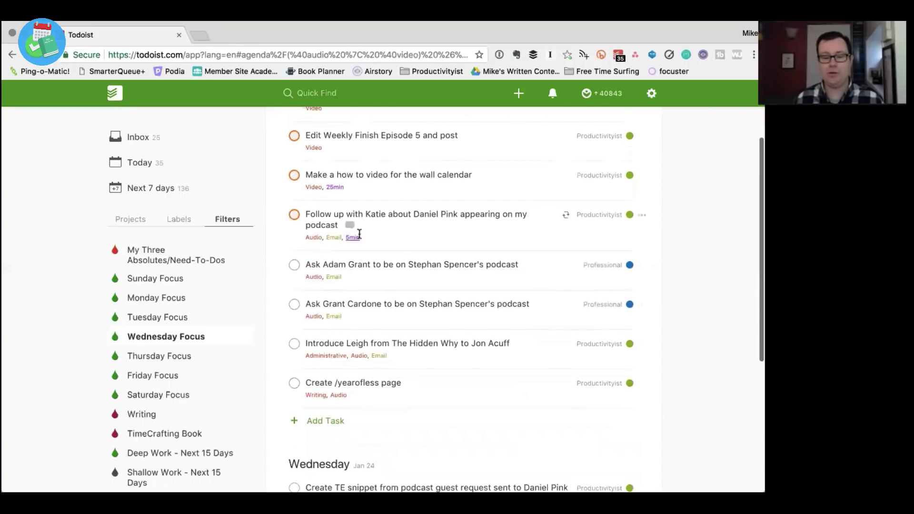
scroll(358, 328, down, 1)
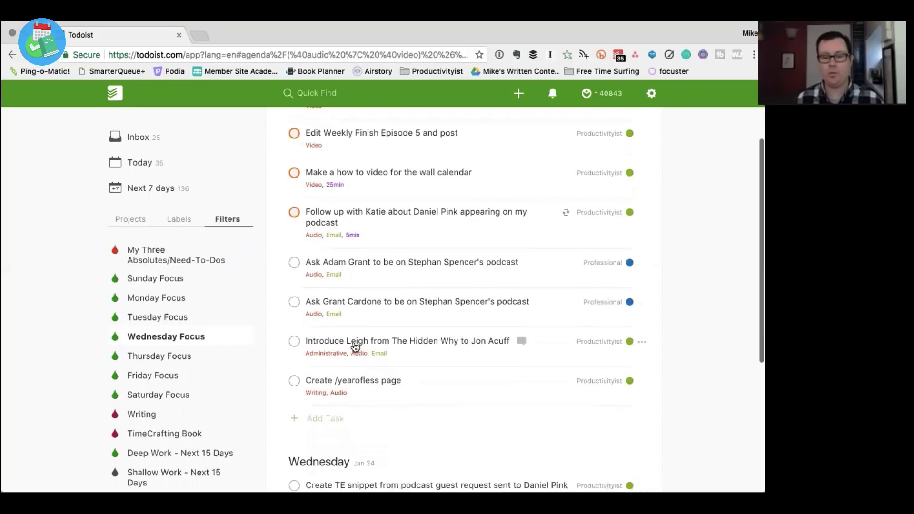
scroll(340, 361, up, 3)
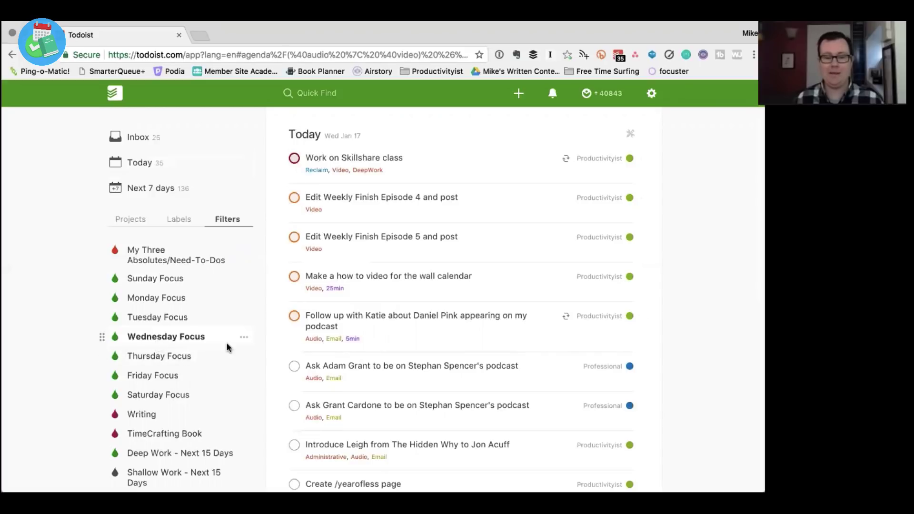
click(244, 338)
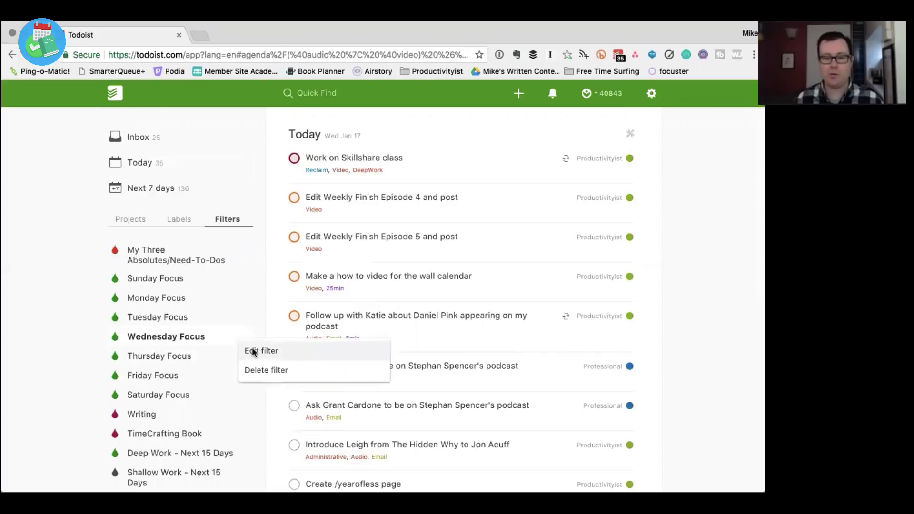
click(252, 351)
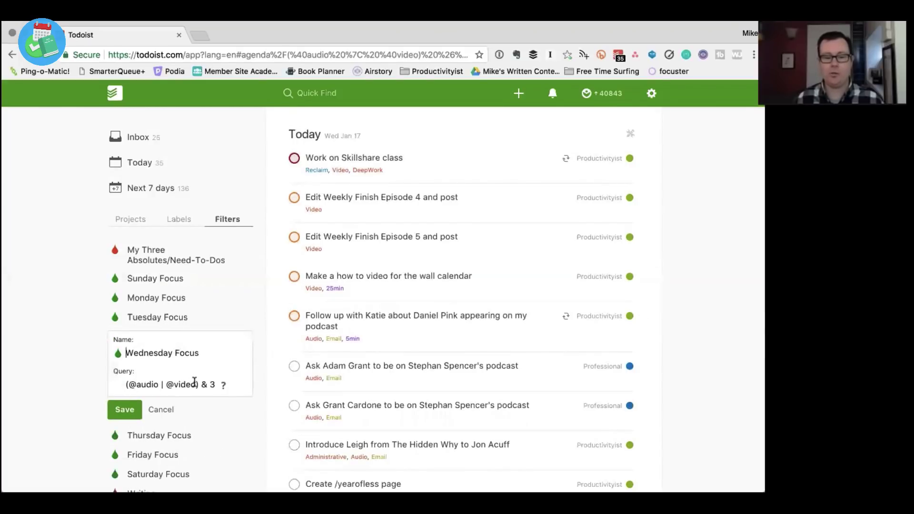
drag(216, 385, 229, 388)
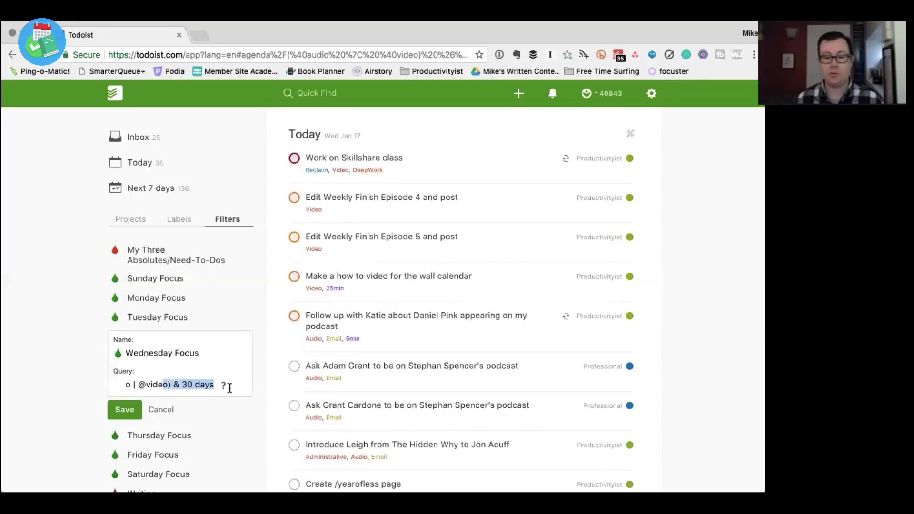
click(161, 410)
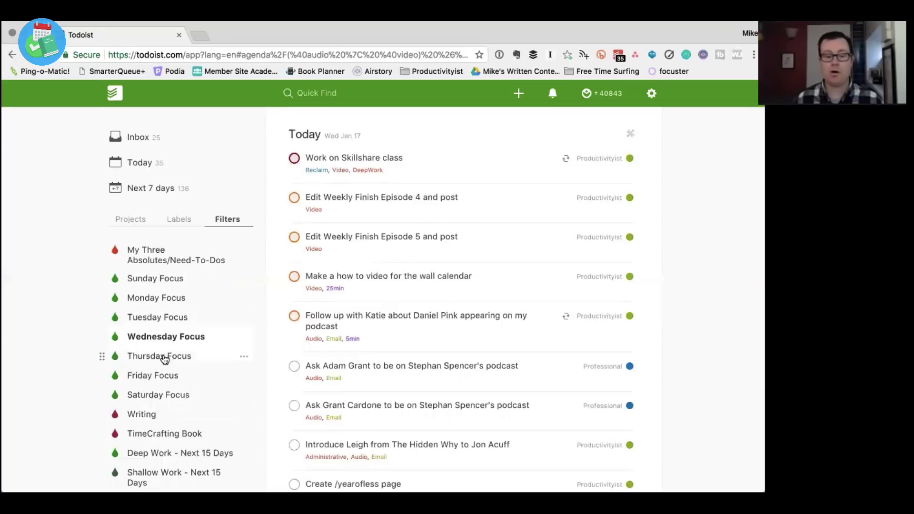
Step: Open the Thursday Focus filter and browse its tasks
click(192, 353)
scroll(327, 294, down, 8)
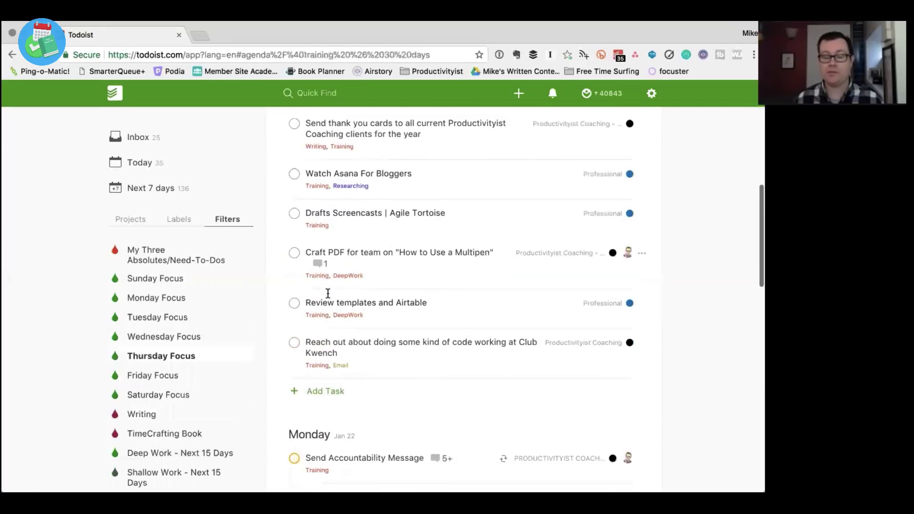
scroll(328, 293, up, 4)
scroll(328, 290, down, 5)
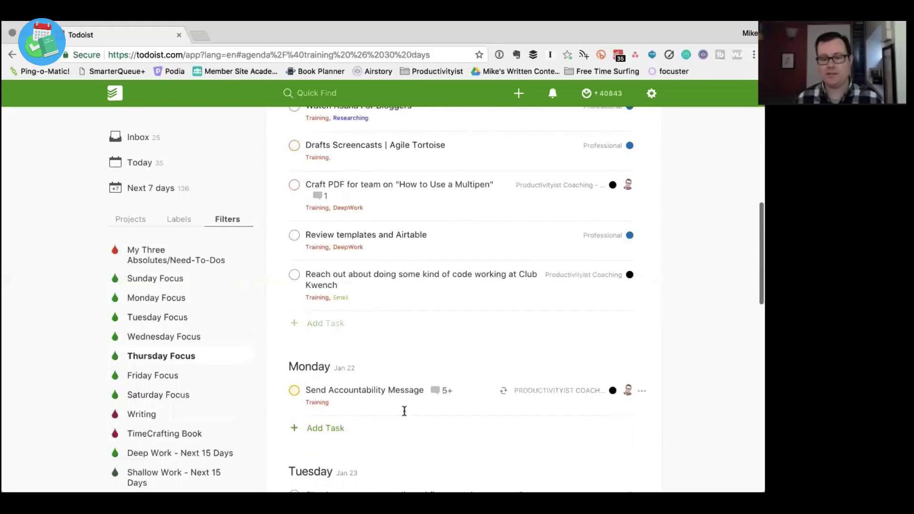
scroll(361, 422, down, 3)
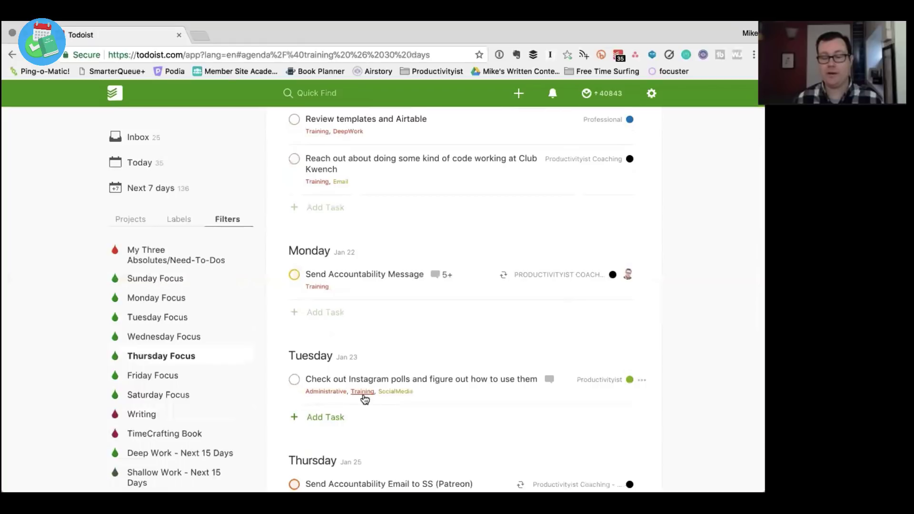
Step: Switch to the Tuesday Focus filter and browse its Administrative tasks through Saturday Jan 20
click(151, 318)
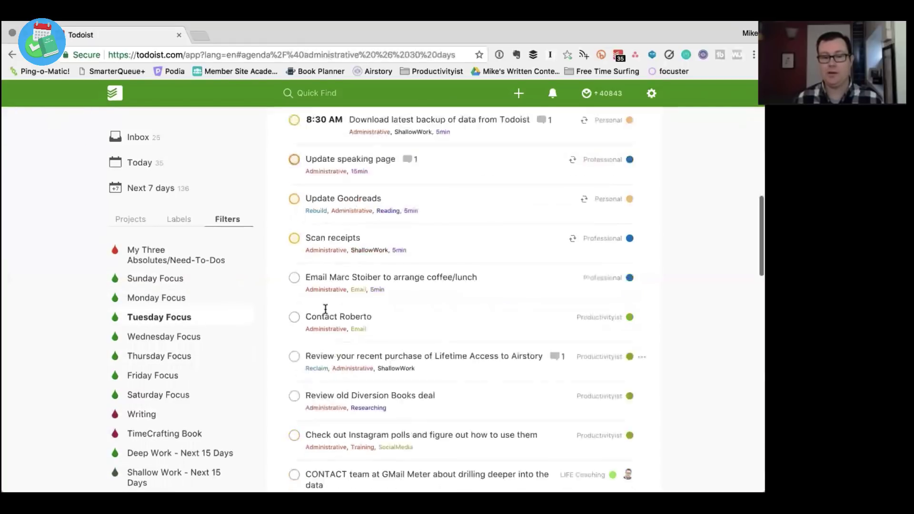
scroll(325, 310, up, 10)
scroll(326, 313, down, 4)
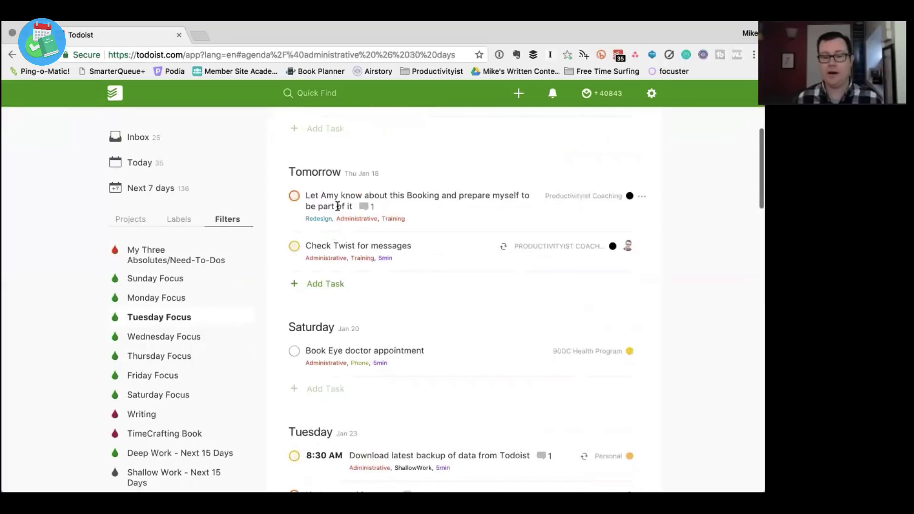
scroll(336, 341, down, 3)
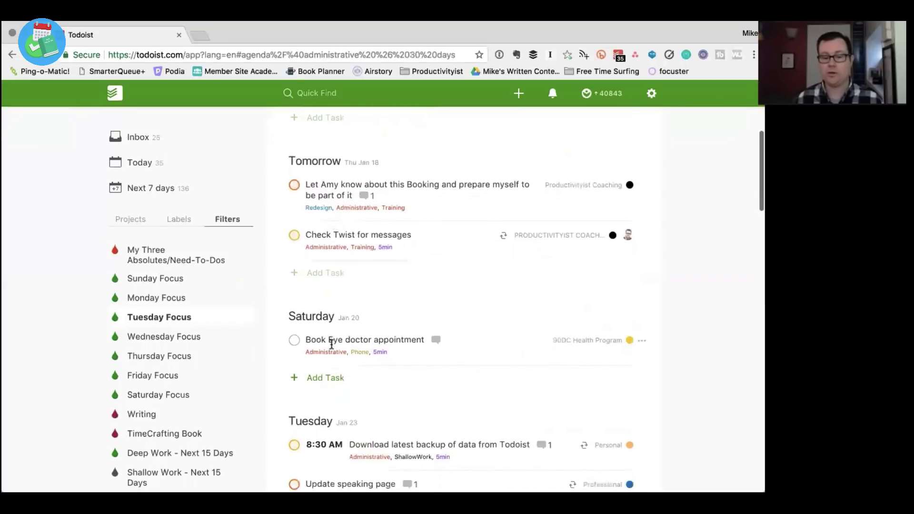
scroll(362, 397, down, 3)
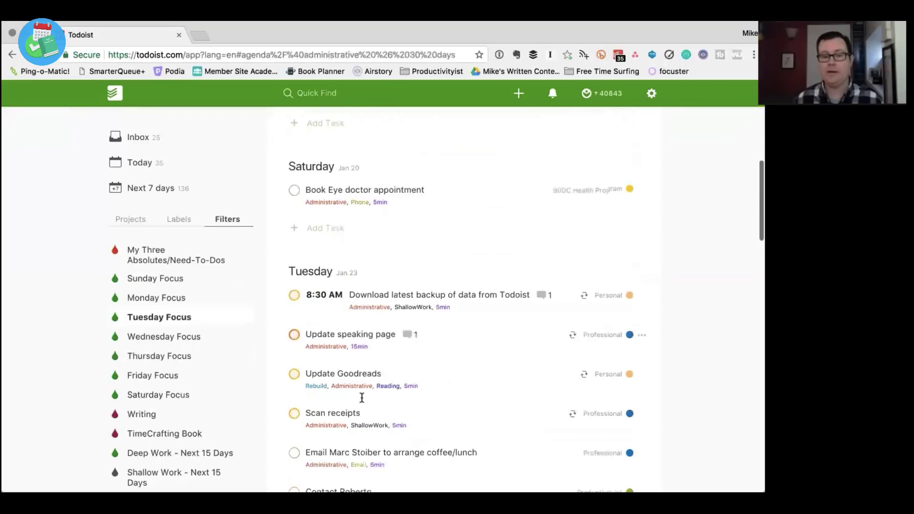
Step: View the Wednesday Focus filter, then browse the Writing filter's tasks
click(164, 339)
scroll(142, 390, down, 2)
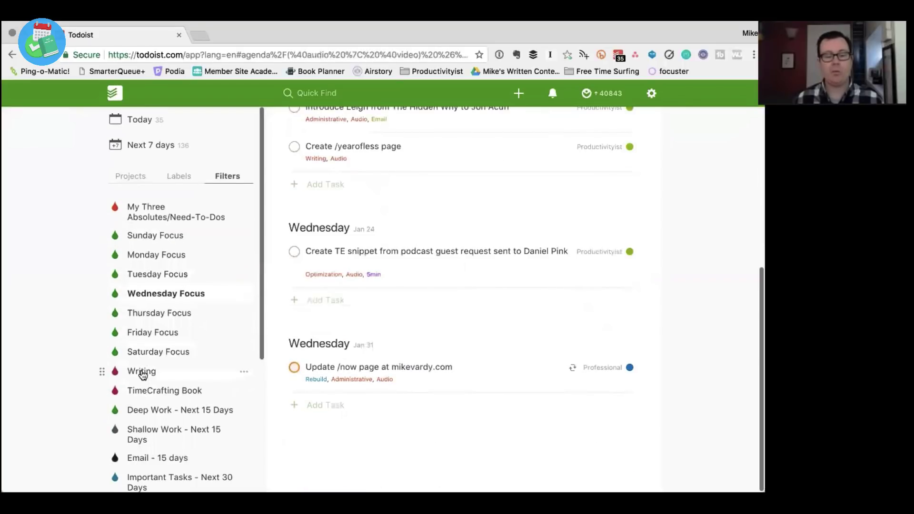
click(142, 373)
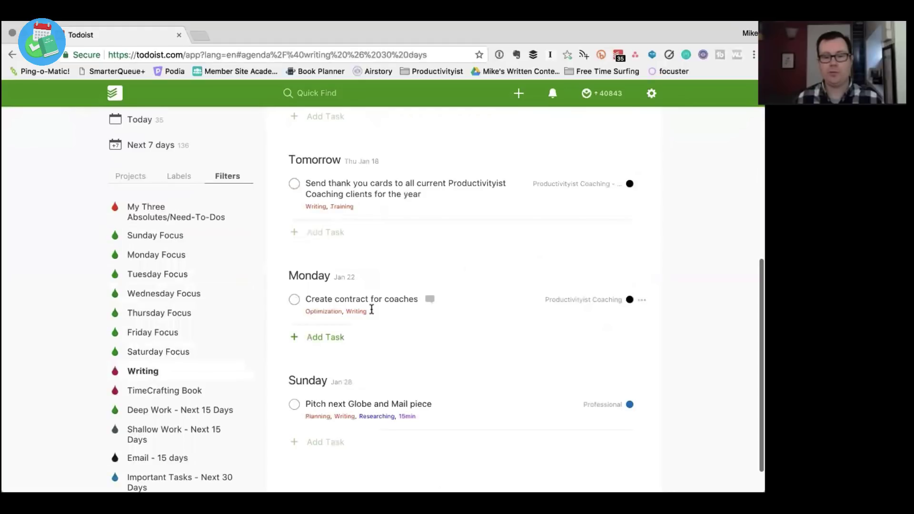
scroll(371, 310, up, 5)
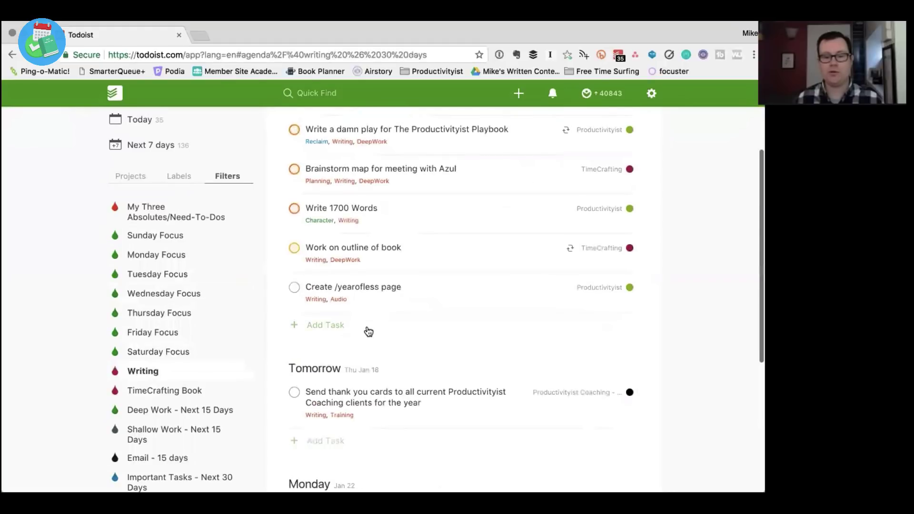
scroll(369, 328, up, 3)
scroll(368, 330, down, 6)
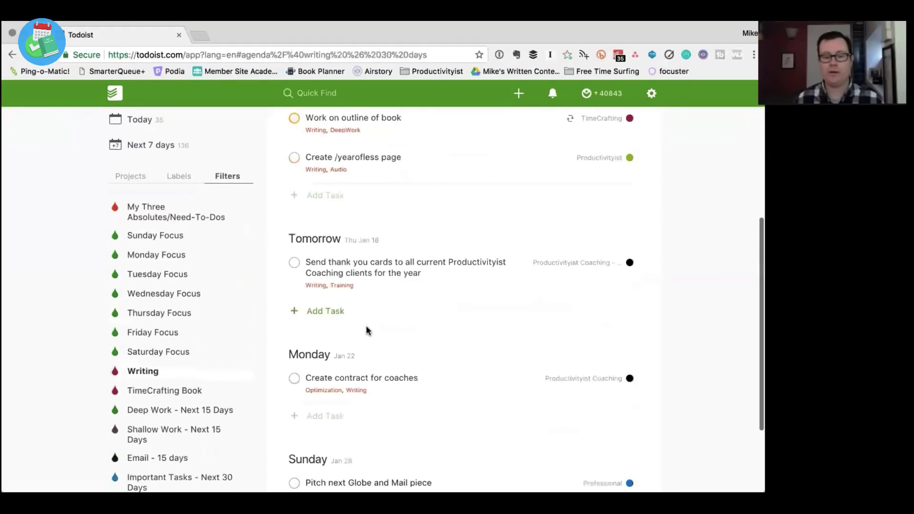
scroll(368, 330, down, 5)
scroll(138, 376, down, 3)
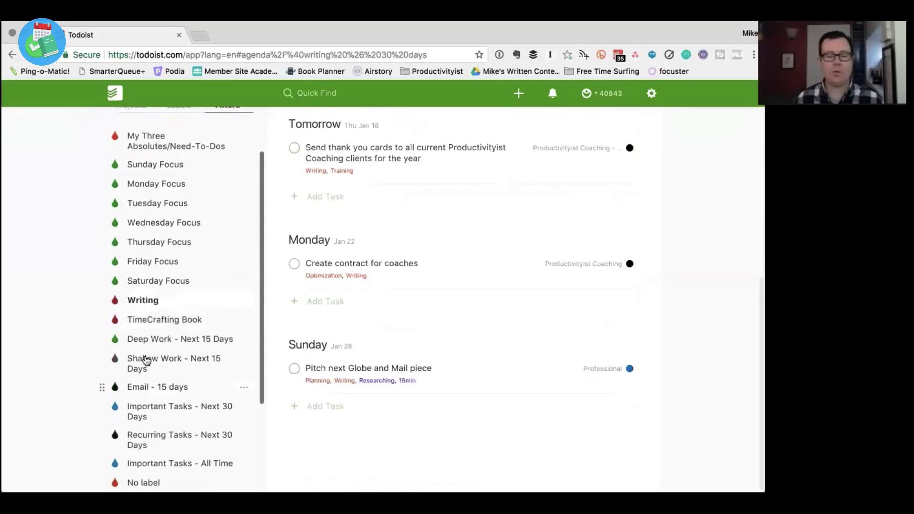
Step: Browse the Deep Work - Next 15 Days filter
click(161, 344)
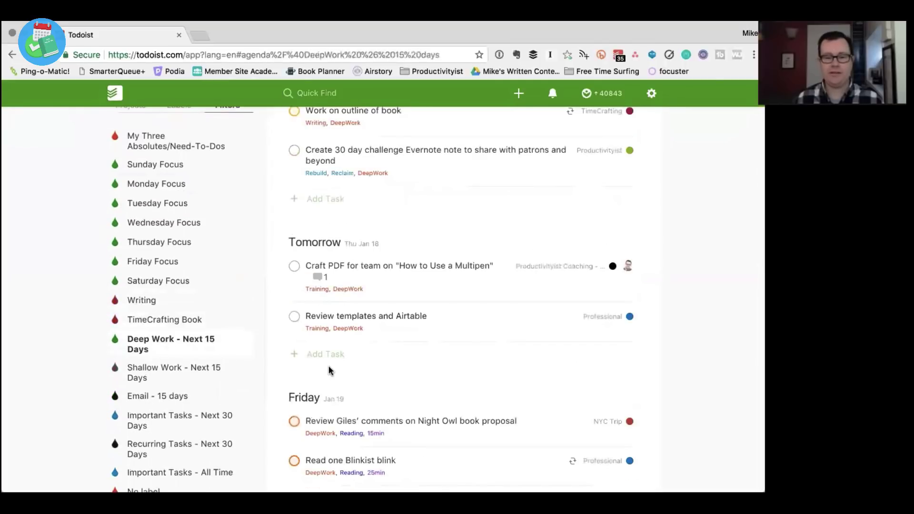
scroll(327, 370, up, 2)
scroll(328, 370, down, 4)
scroll(328, 370, down, 1)
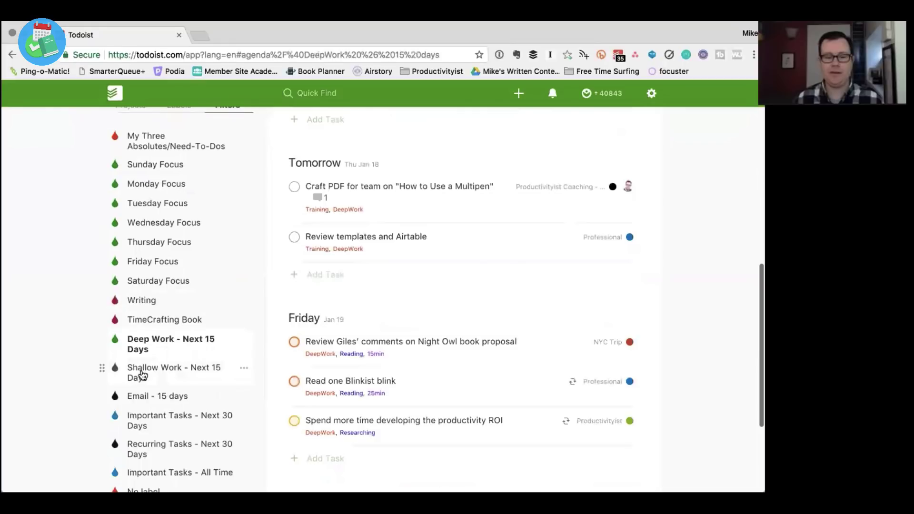
Step: Check the Shallow Work and Email - 15 days filters, then open TimeCrafting Book
click(142, 375)
click(143, 386)
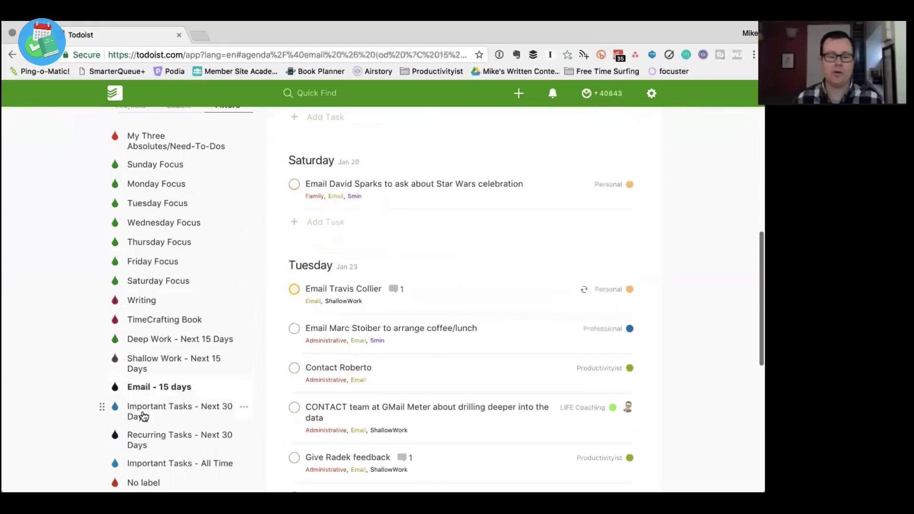
scroll(144, 416, down, 5)
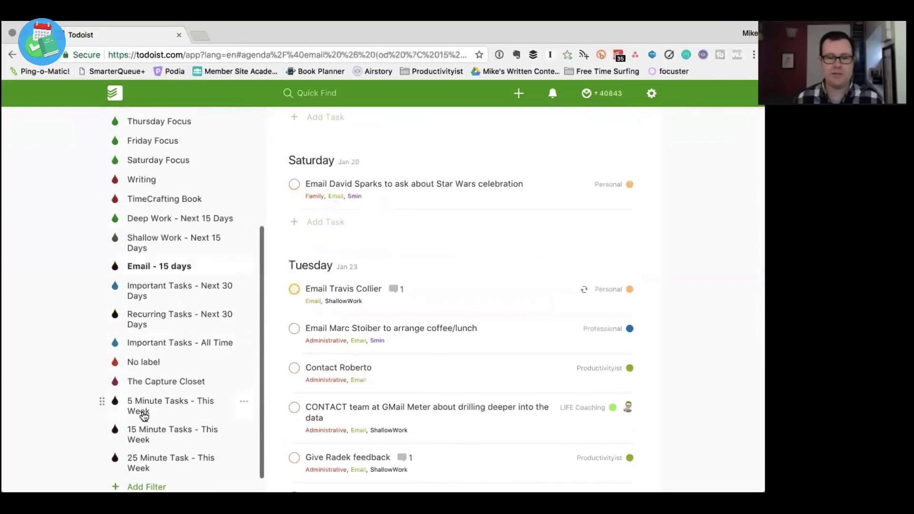
scroll(173, 271, up, 1)
click(169, 233)
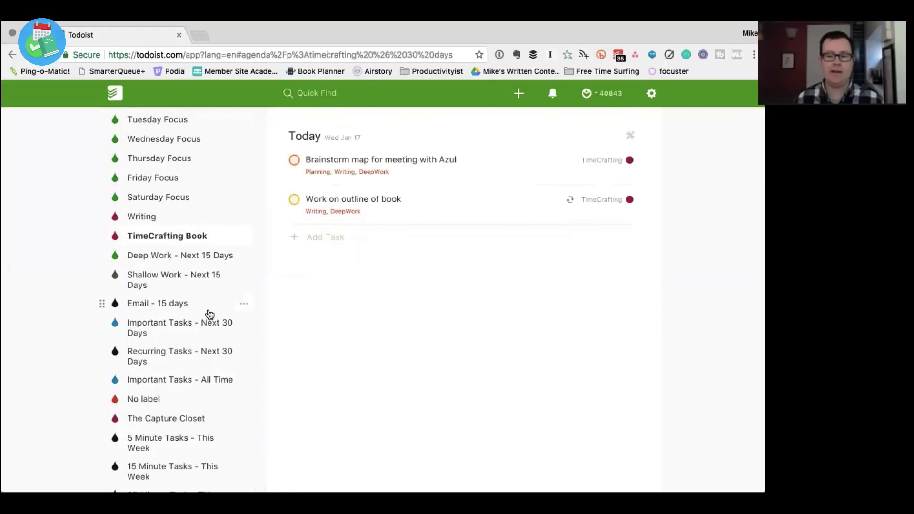
scroll(208, 315, down, 2)
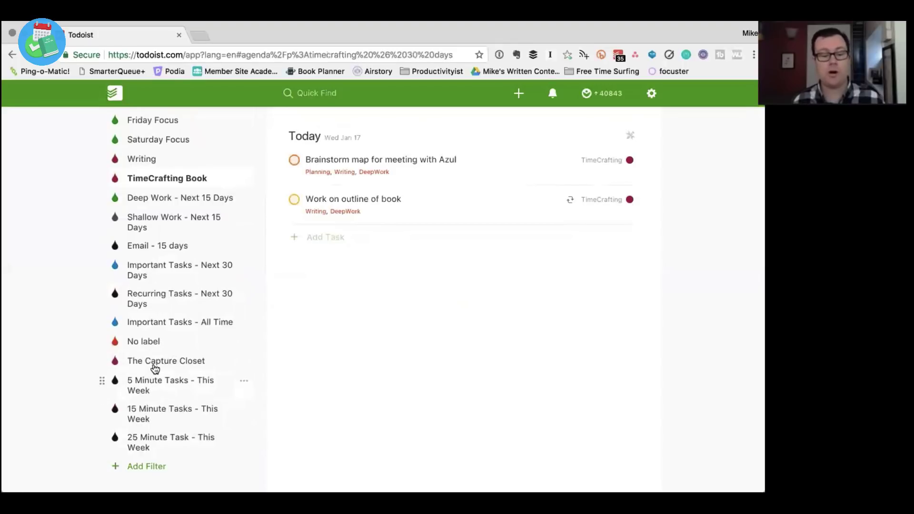
click(154, 383)
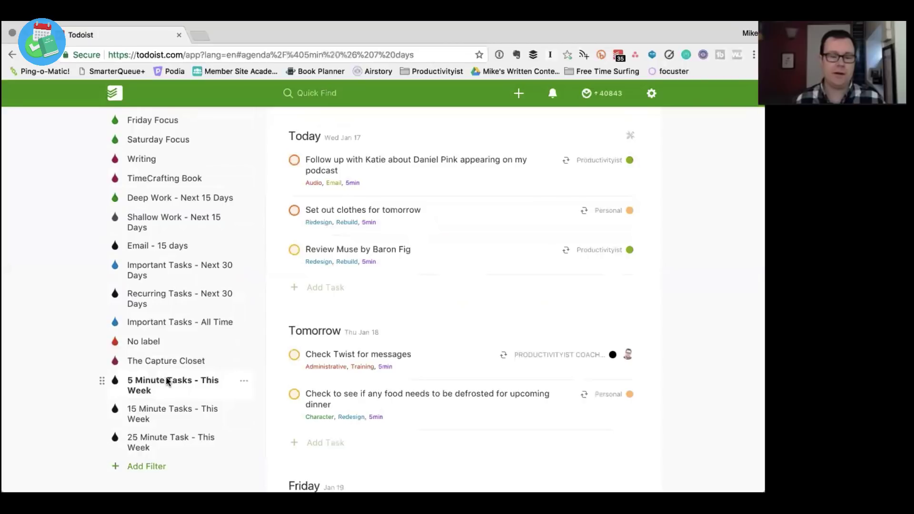
scroll(327, 267, down, 3)
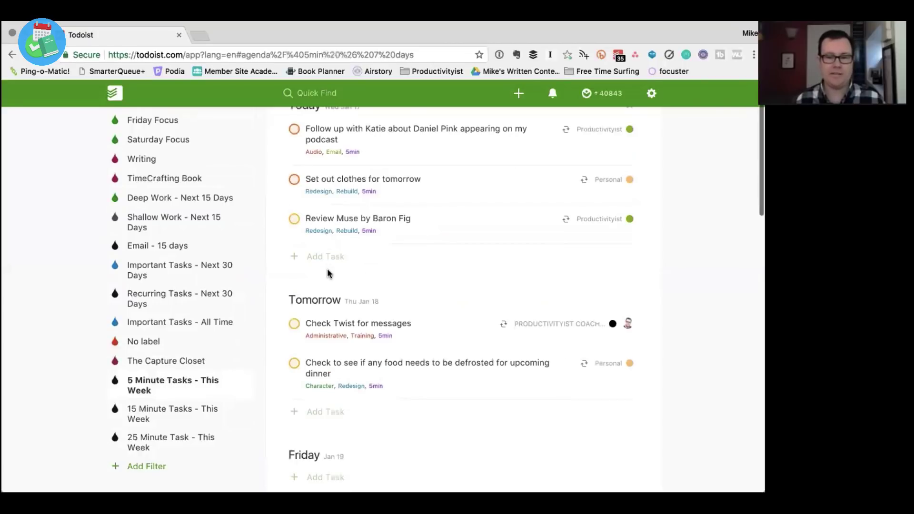
scroll(327, 268, up, 3)
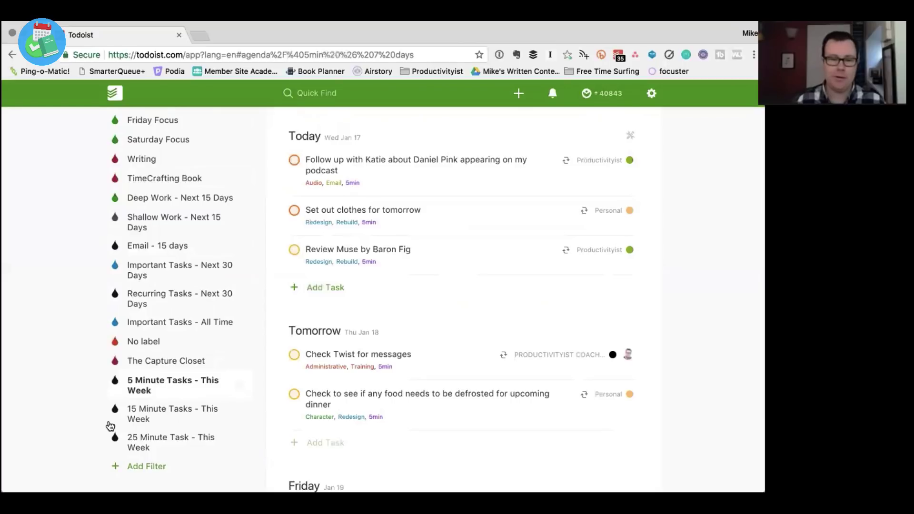
scroll(173, 316, up, 4)
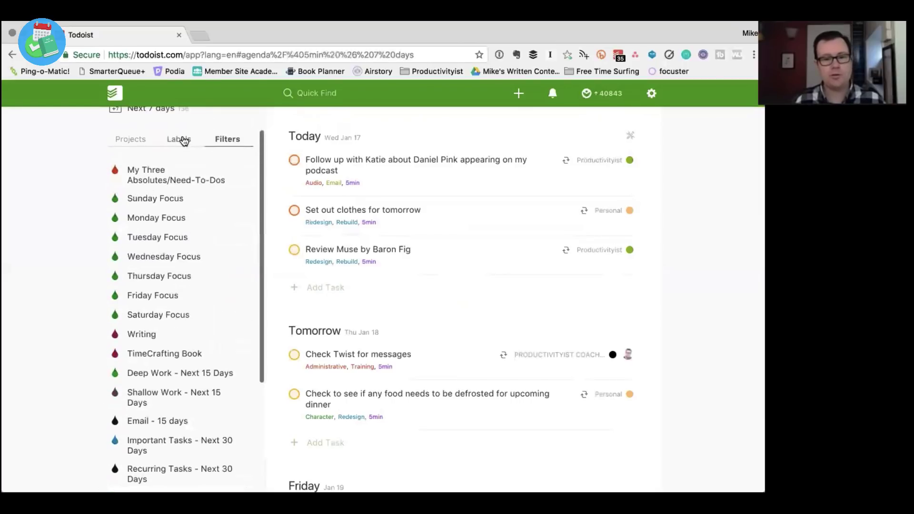
scroll(180, 284, down, 1)
scroll(180, 284, down, 2)
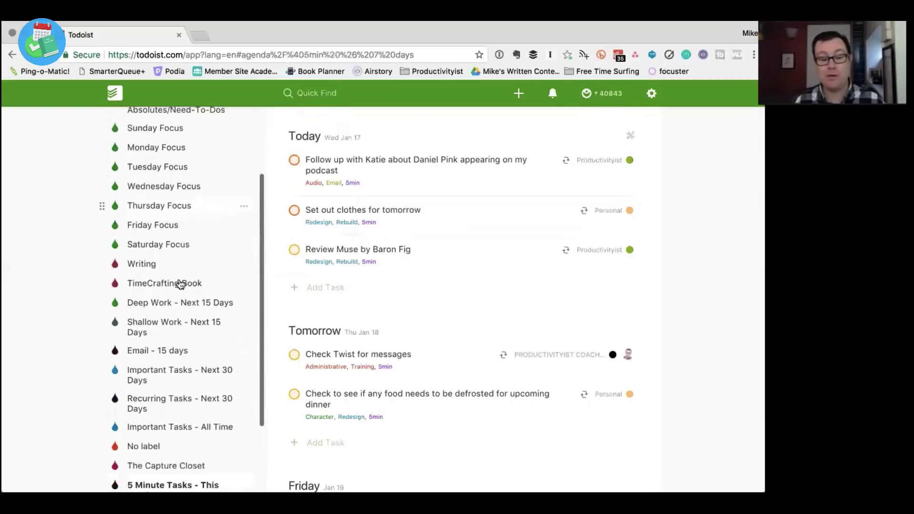
scroll(180, 282, up, 5)
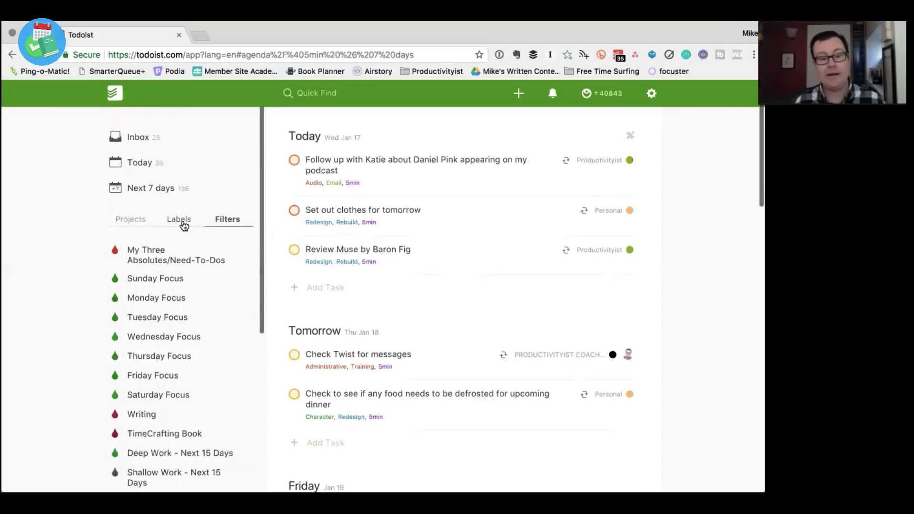
Step: Review the full list of labels, then show the four projects in the sidebar
click(184, 224)
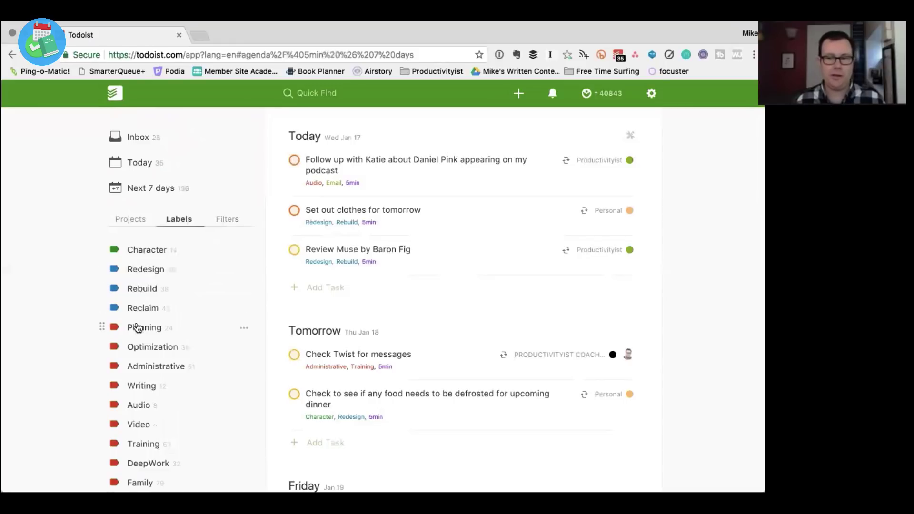
scroll(137, 328, down, 1)
scroll(137, 328, down, 5)
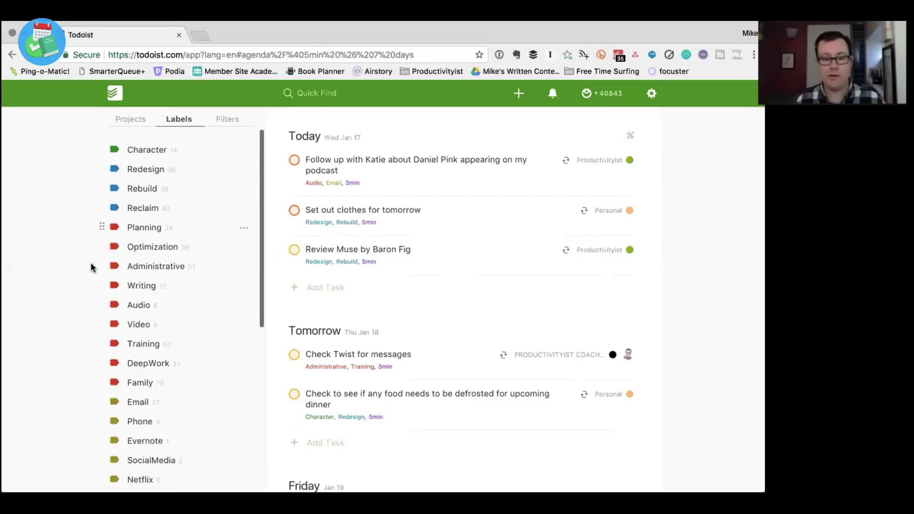
scroll(97, 395, down, 2)
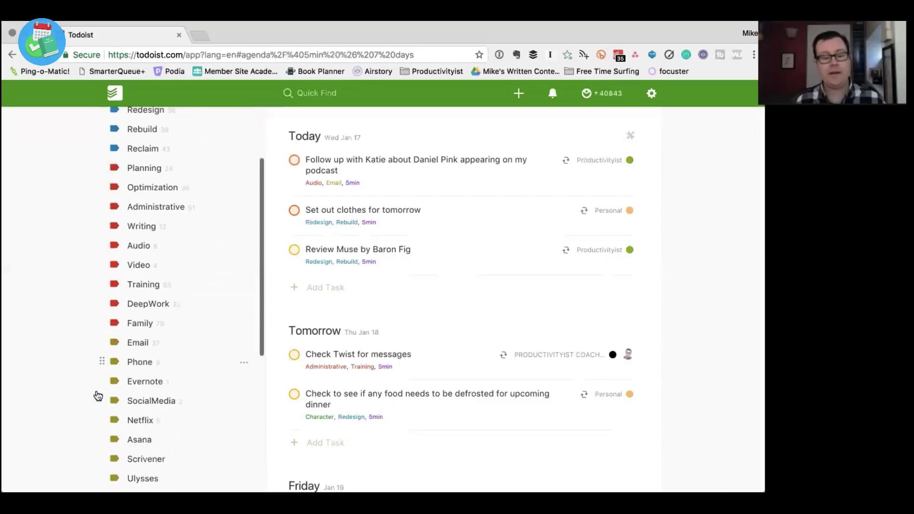
scroll(95, 395, down, 2)
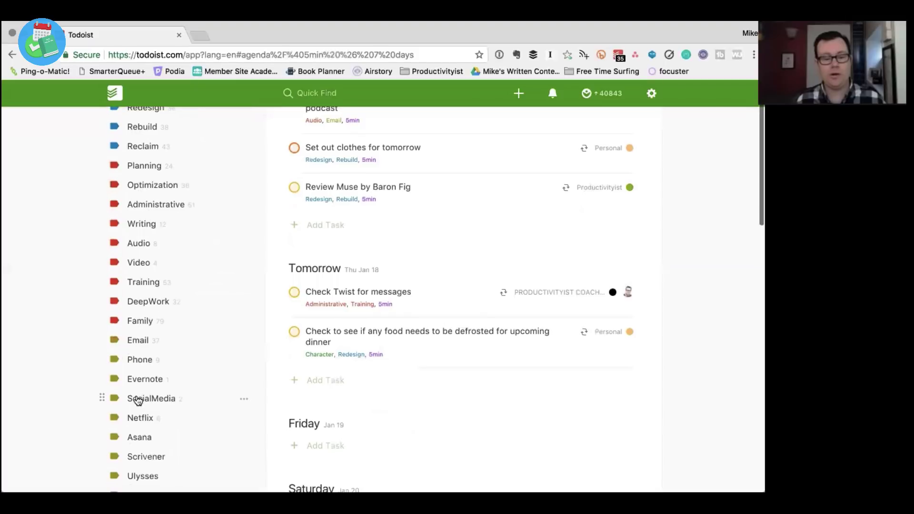
scroll(137, 398, down, 3)
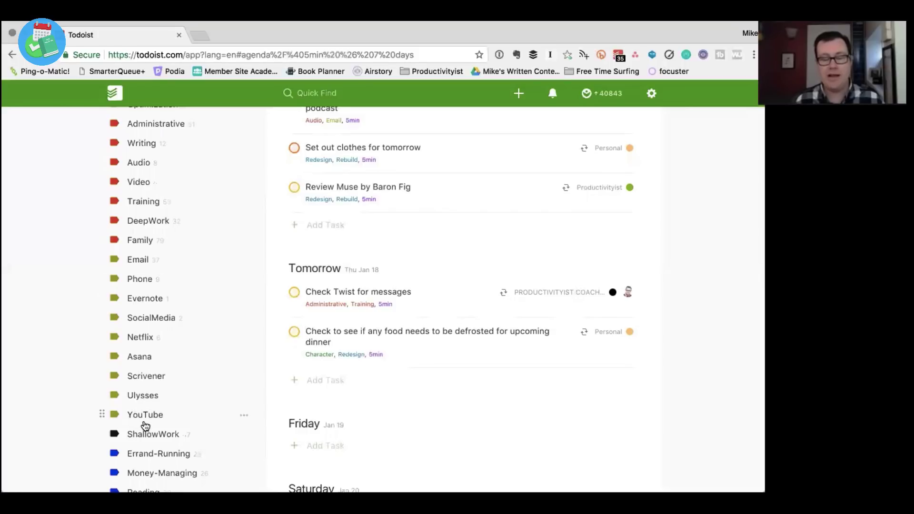
scroll(146, 425, down, 3)
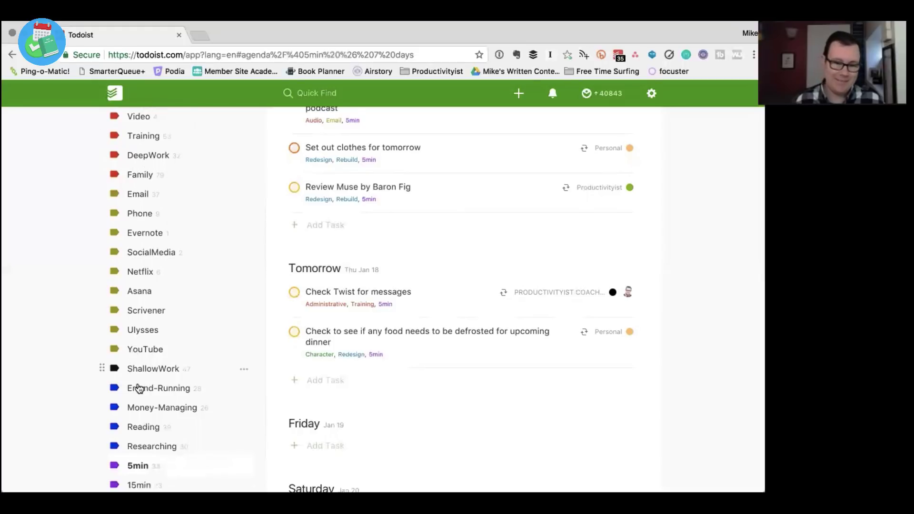
scroll(143, 381, down, 3)
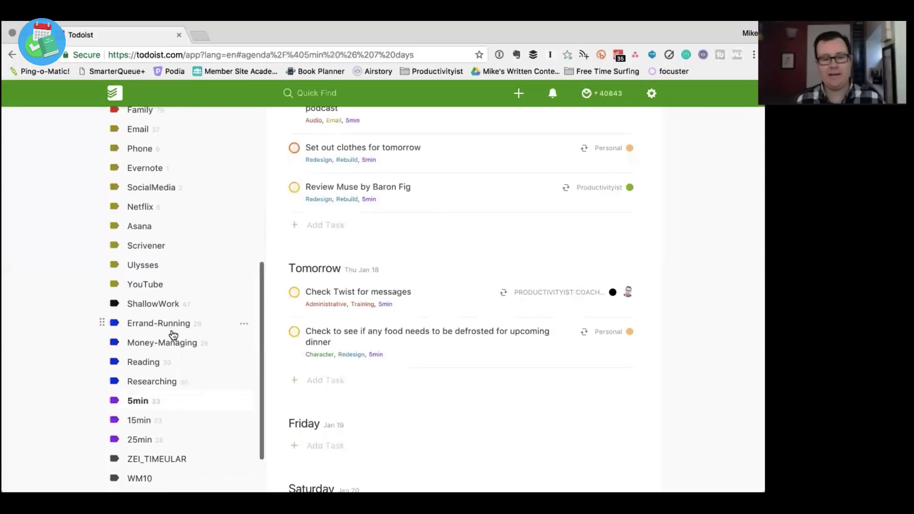
scroll(144, 414, down, 1)
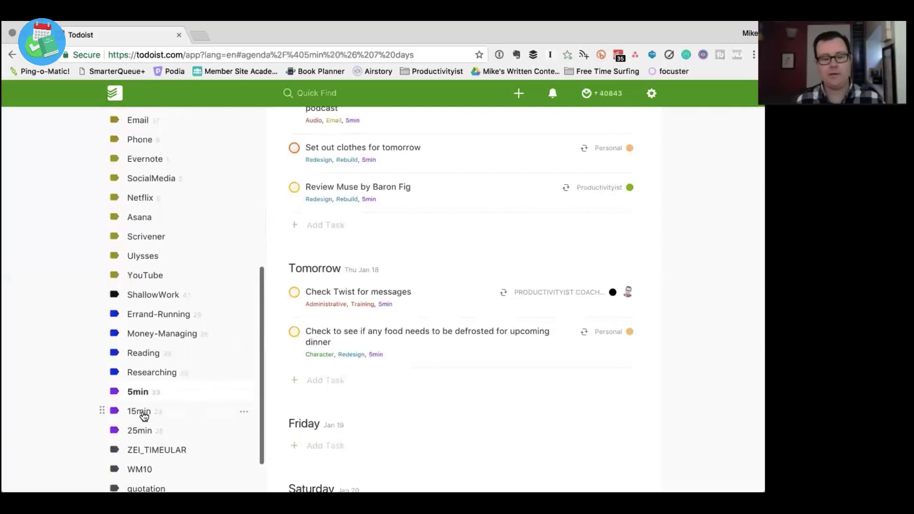
scroll(135, 432, down, 1)
scroll(136, 433, down, 3)
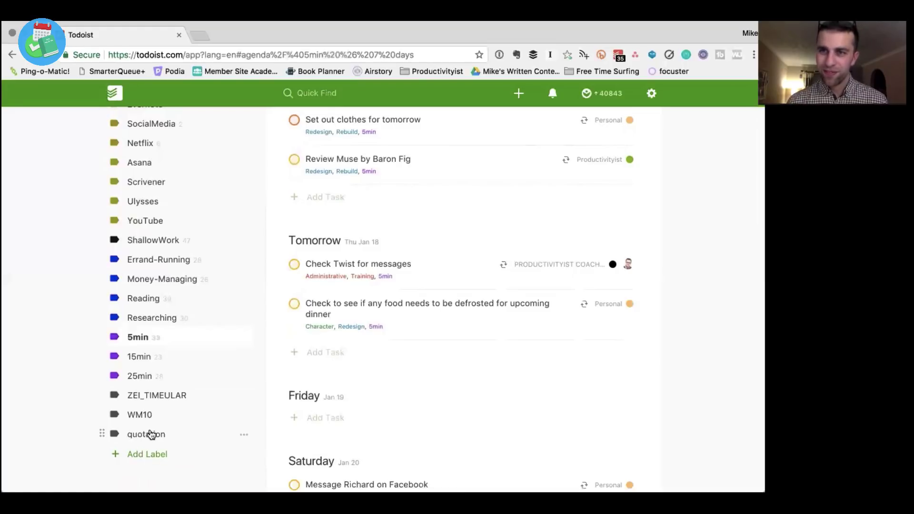
scroll(156, 399, up, 8)
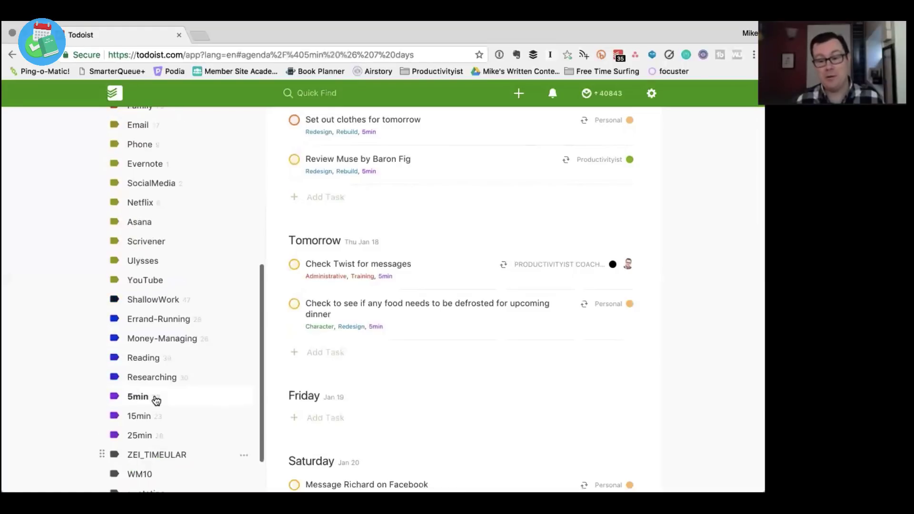
scroll(156, 400, up, 2)
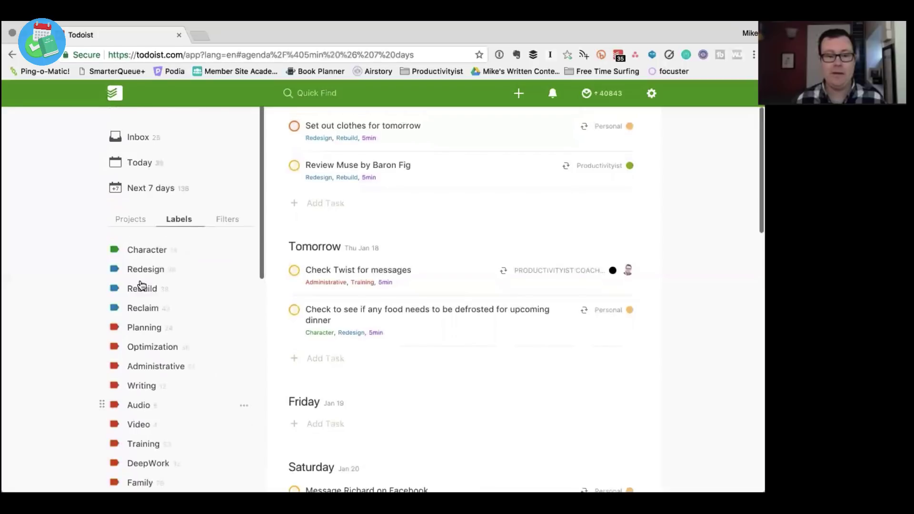
click(131, 219)
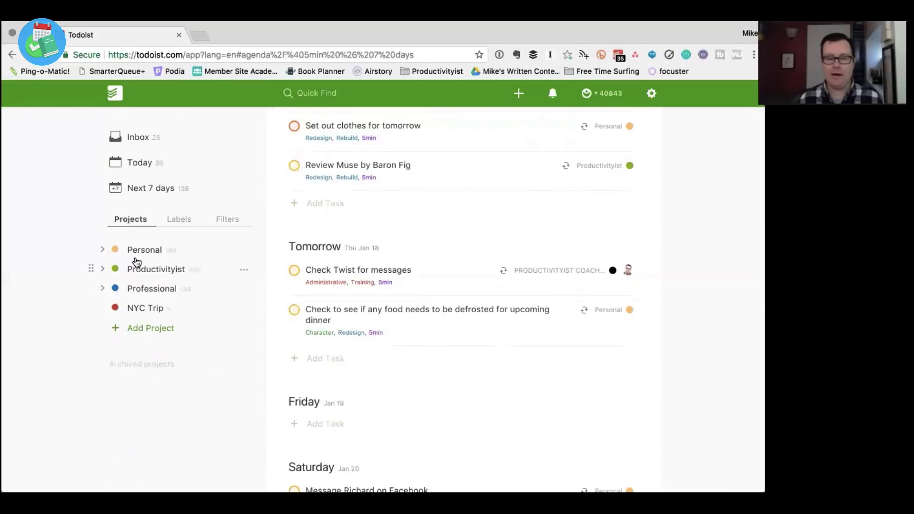
Step: Open the Personal project and briefly expand its sub-projects
click(103, 254)
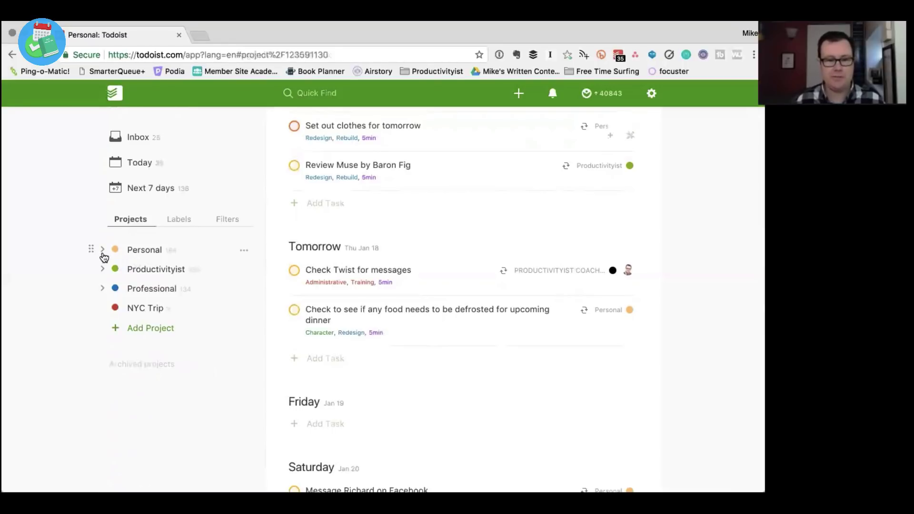
click(103, 252)
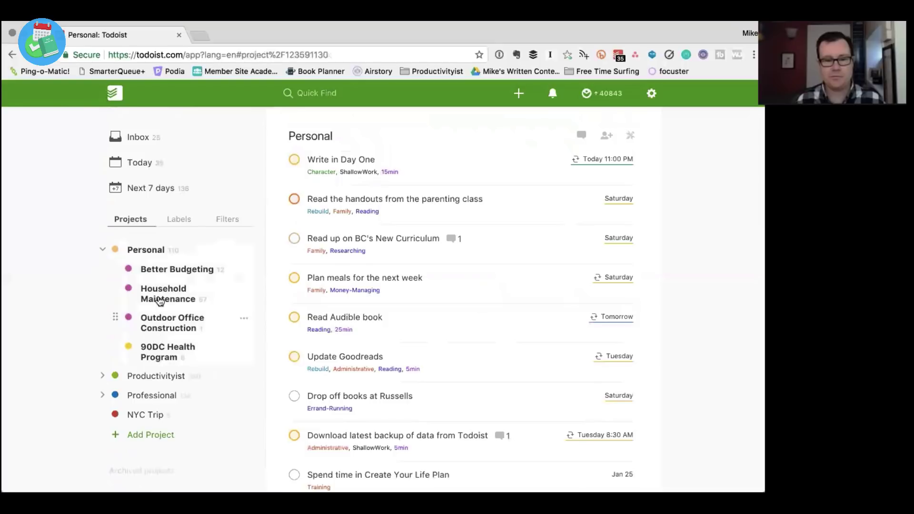
click(104, 252)
Step: Expand and collapse Productivityist's coaching sub-projects, then expand Professional's sub-projects
click(101, 269)
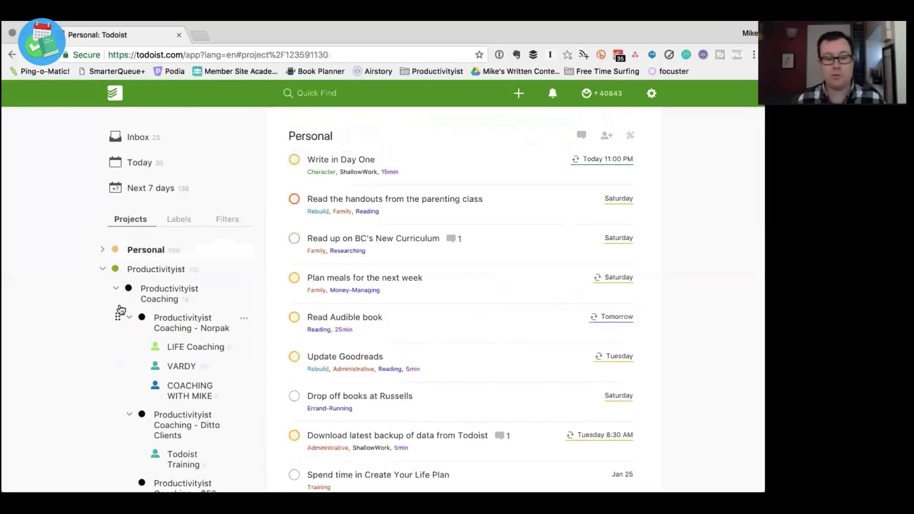
scroll(136, 355, down, 6)
scroll(134, 356, down, 6)
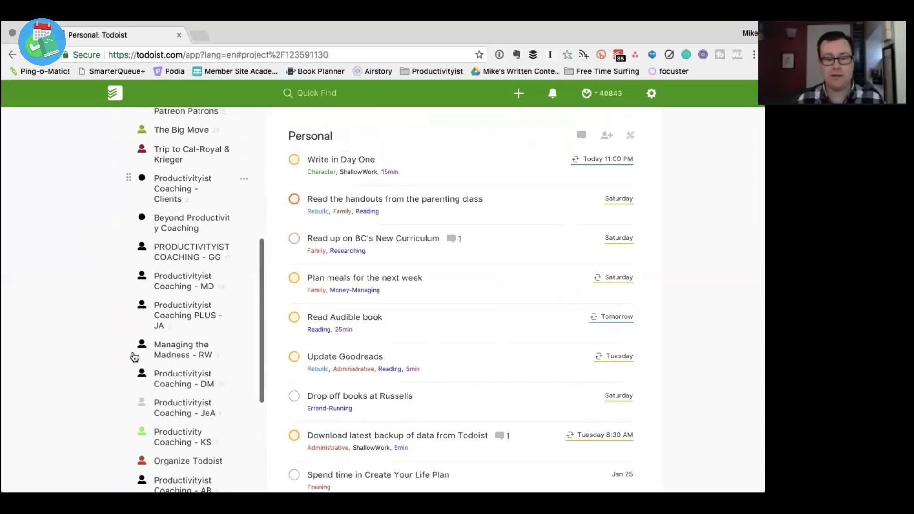
scroll(133, 353, up, 8)
scroll(134, 354, up, 5)
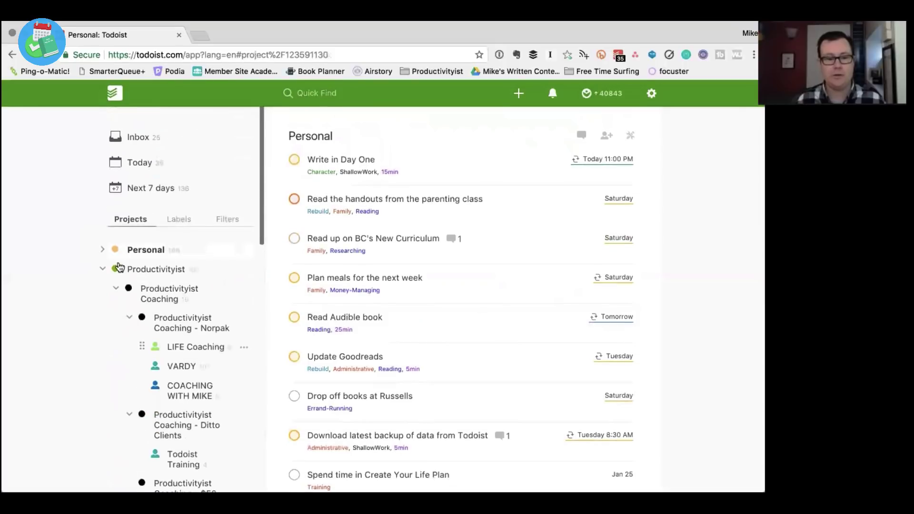
click(102, 269)
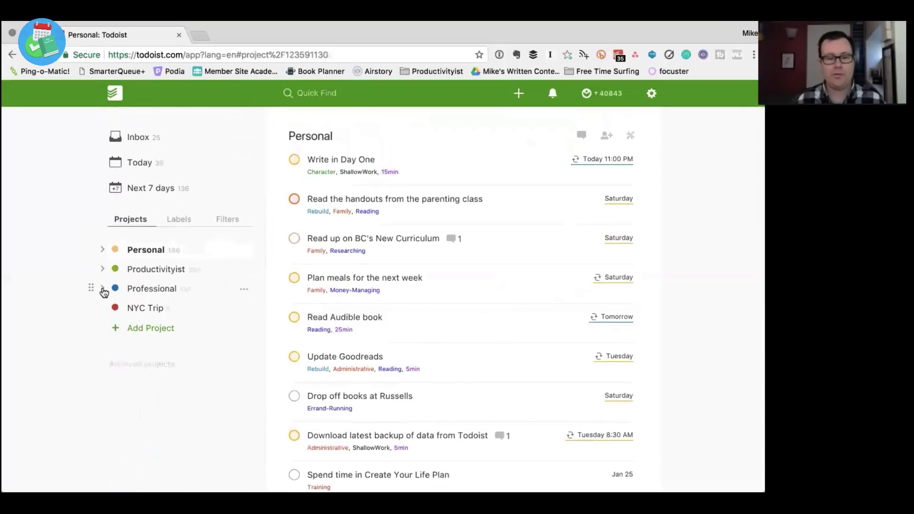
click(103, 290)
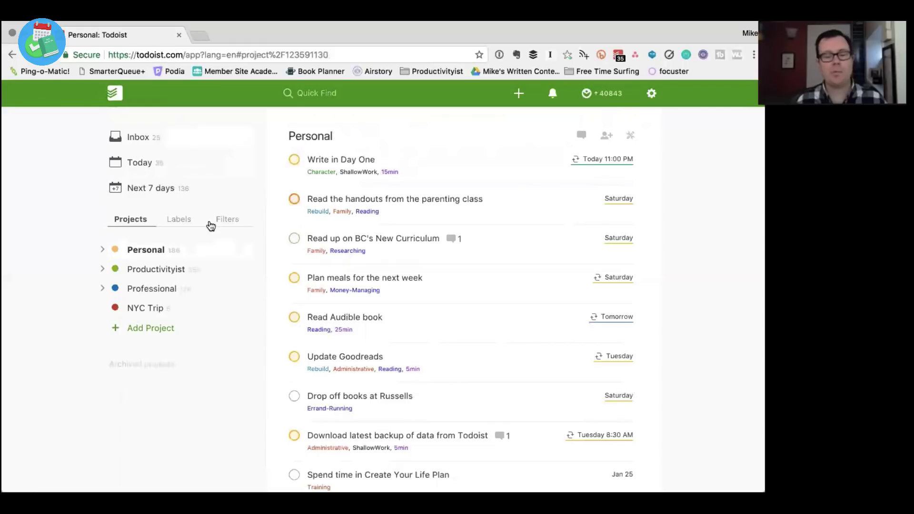
click(140, 145)
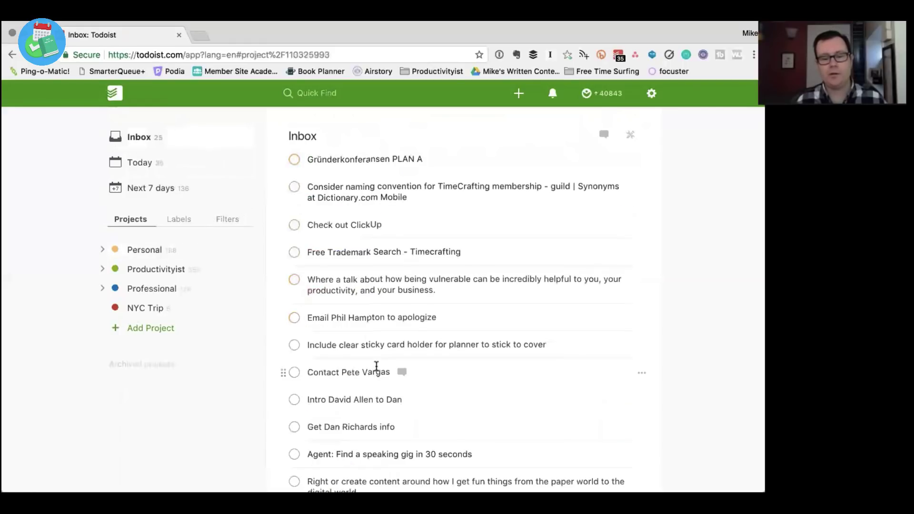
scroll(376, 367, down, 1)
scroll(376, 367, down, 10)
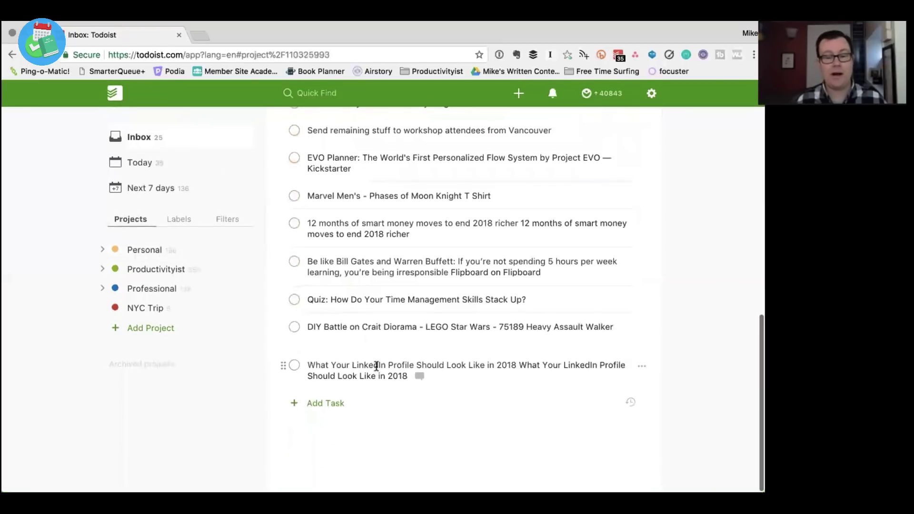
scroll(376, 367, up, 15)
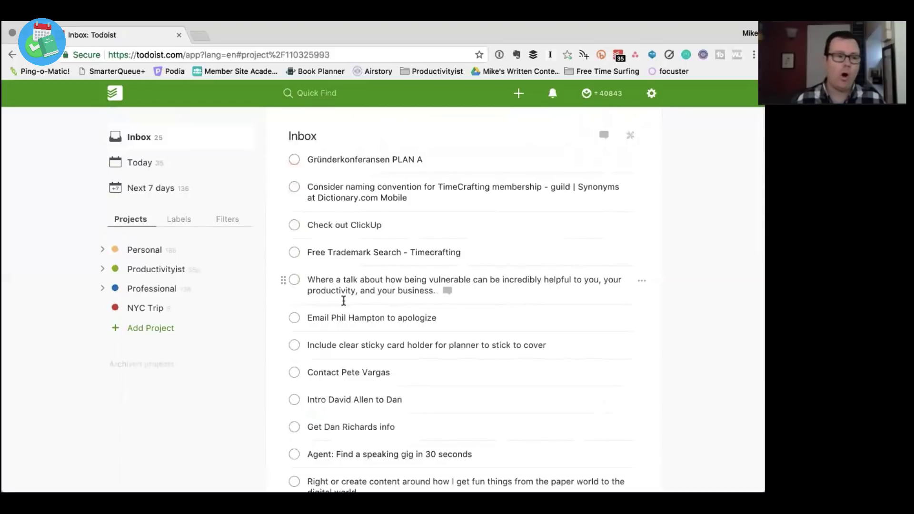
scroll(343, 301, down, 5)
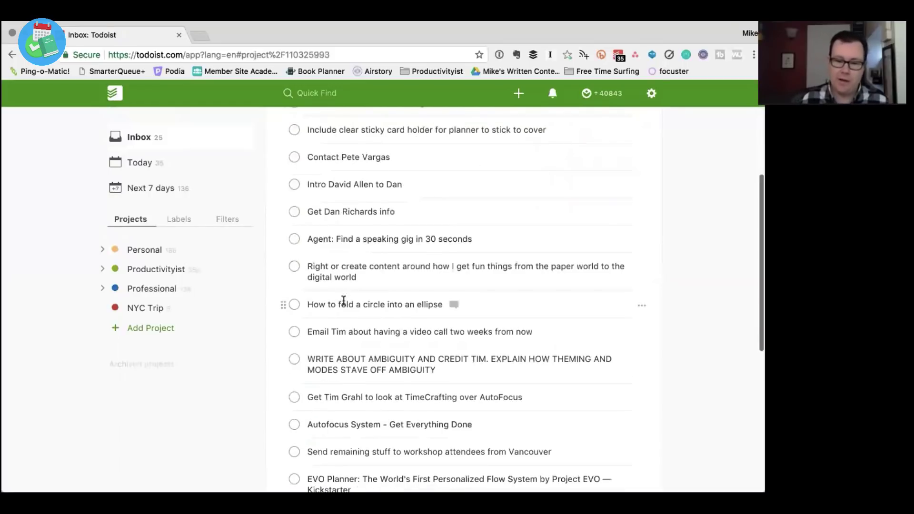
scroll(343, 301, down, 5)
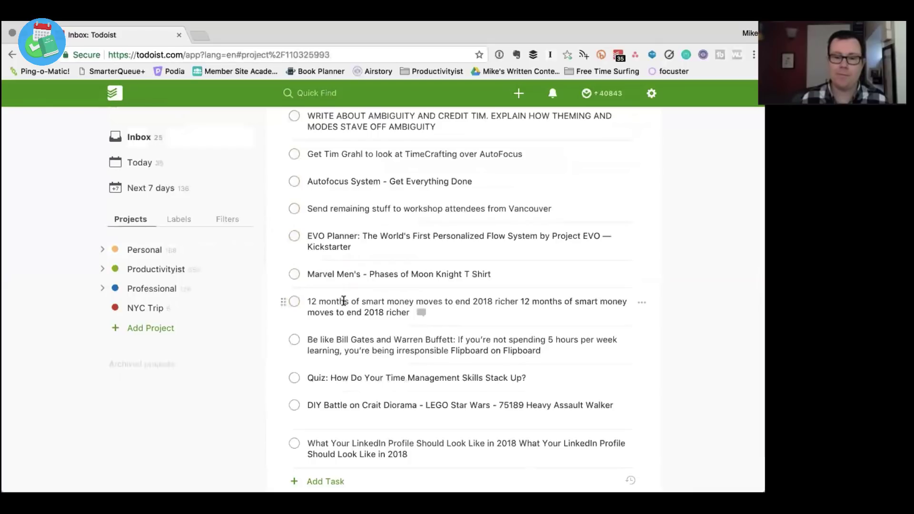
scroll(343, 300, down, 2)
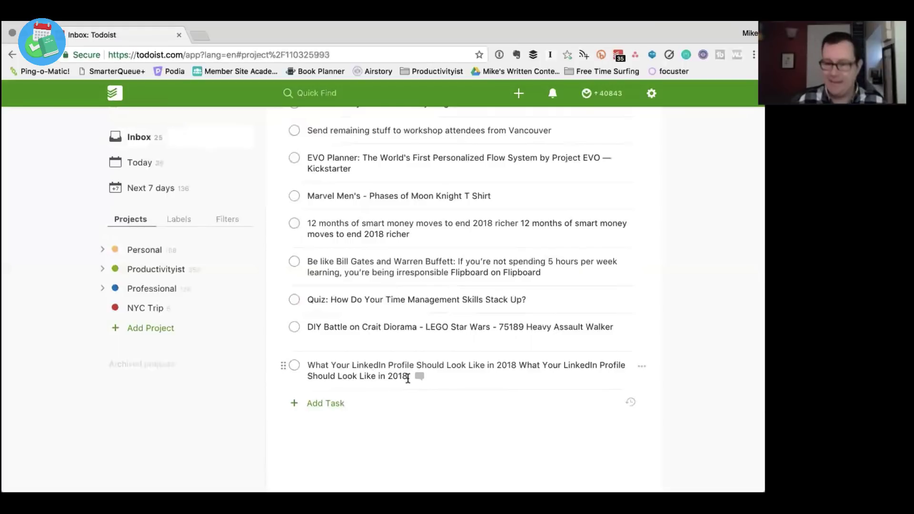
scroll(384, 230, up, 1)
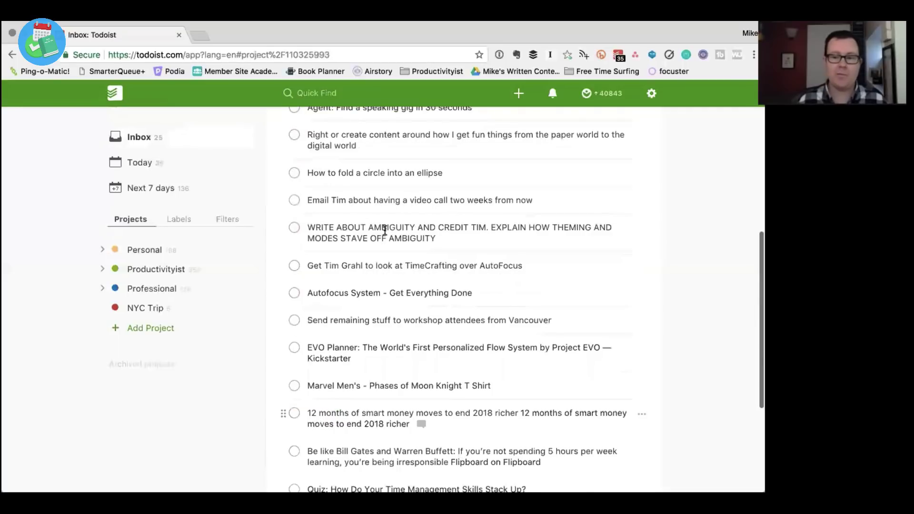
scroll(384, 231, up, 8)
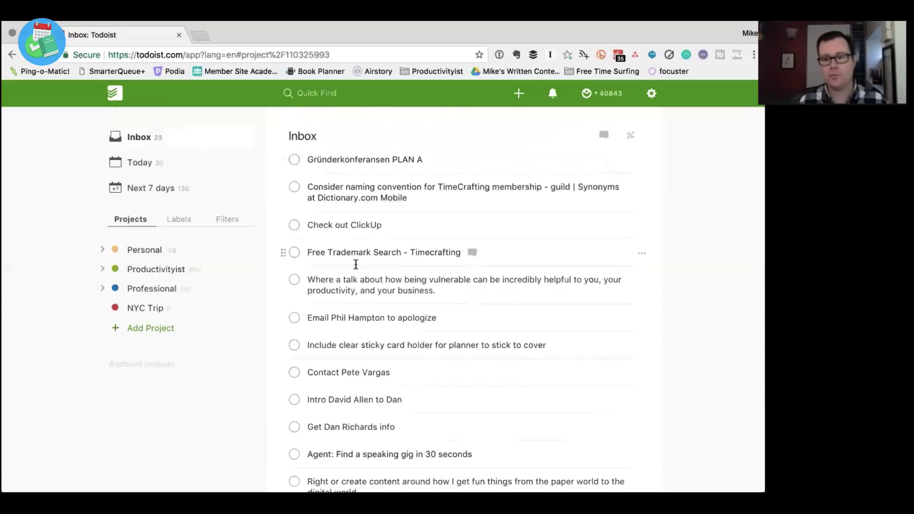
scroll(316, 419, down, 3)
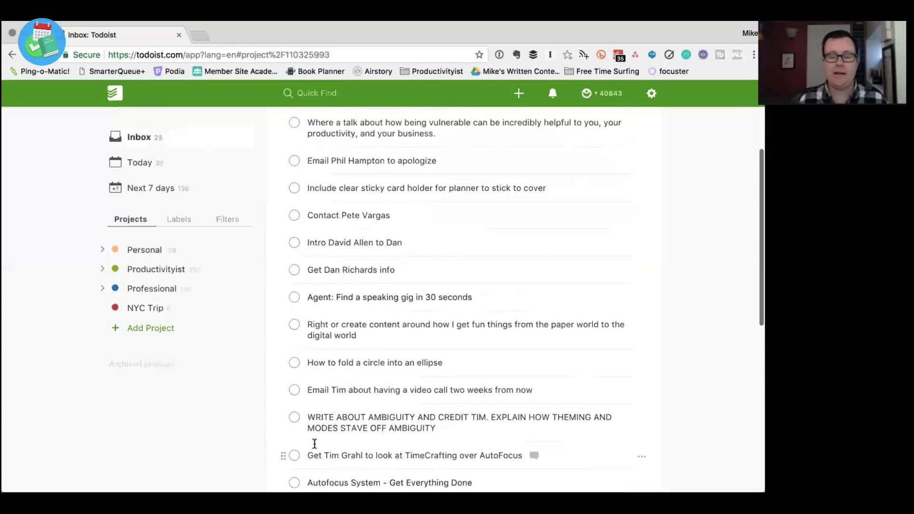
scroll(314, 444, down, 8)
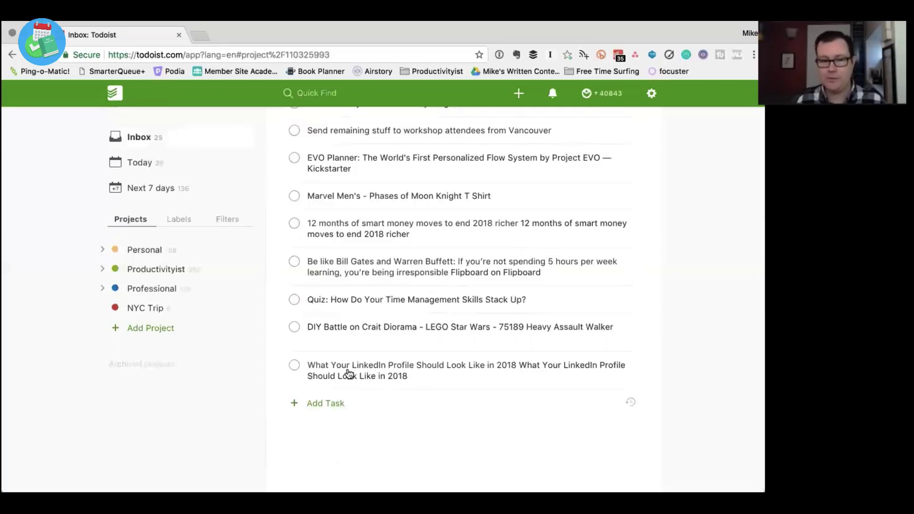
scroll(416, 258, up, 10)
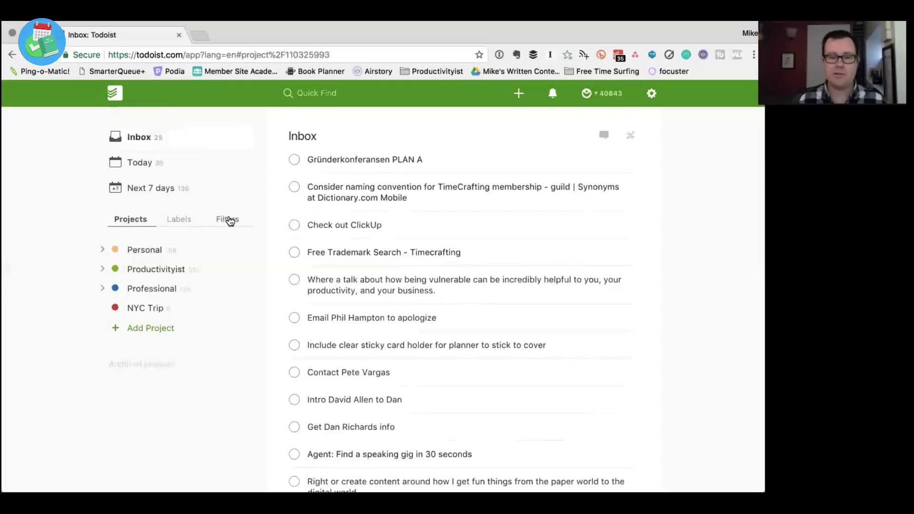
Step: Show the saved filters and search tasks for 'recurring'
click(230, 221)
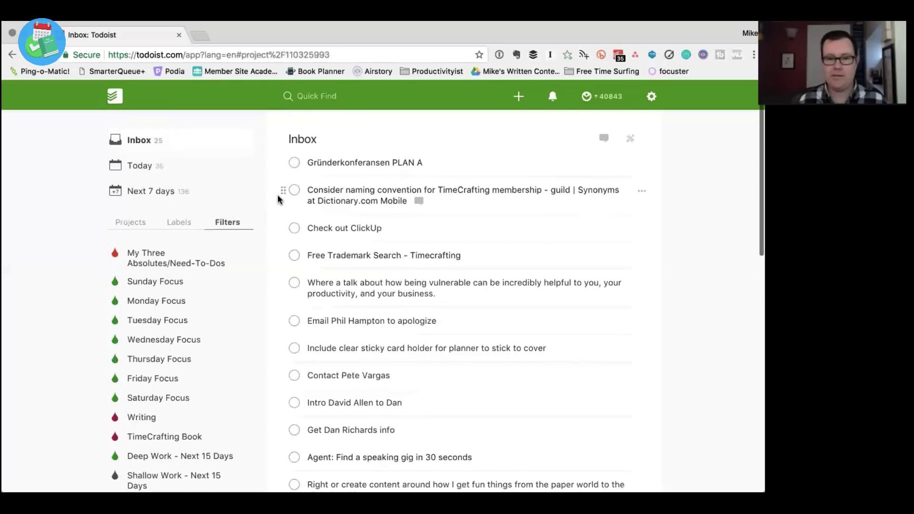
click(314, 94)
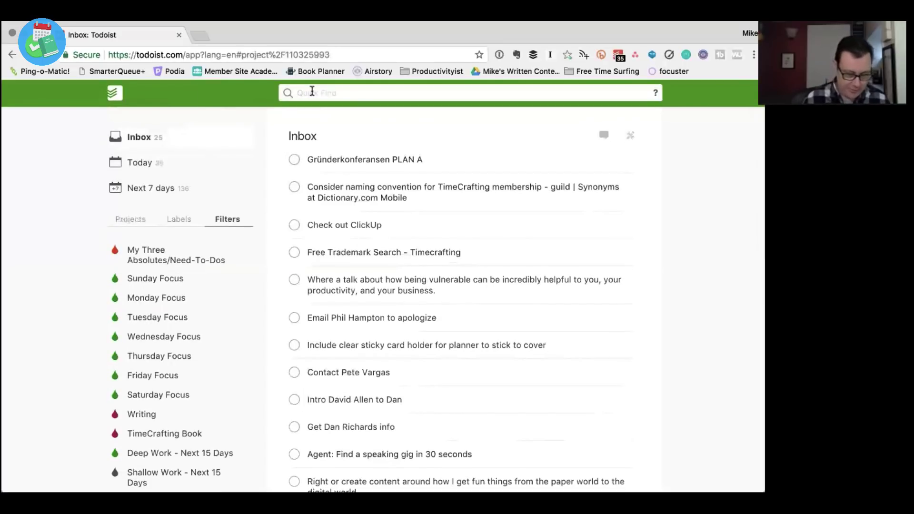
text(recurring)
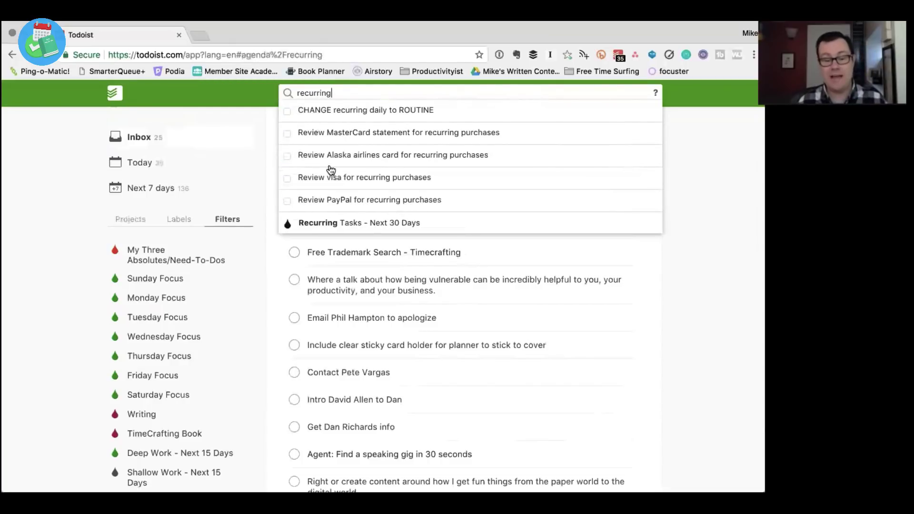
key(Return)
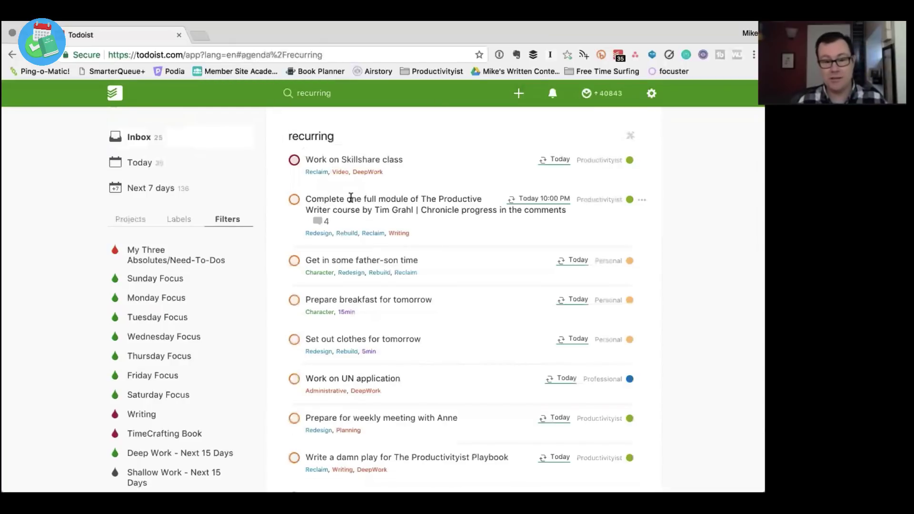
Step: Scroll through the recurring task results from Today through Jan 30 and Saturday
scroll(348, 273, down, 1)
scroll(347, 273, down, 5)
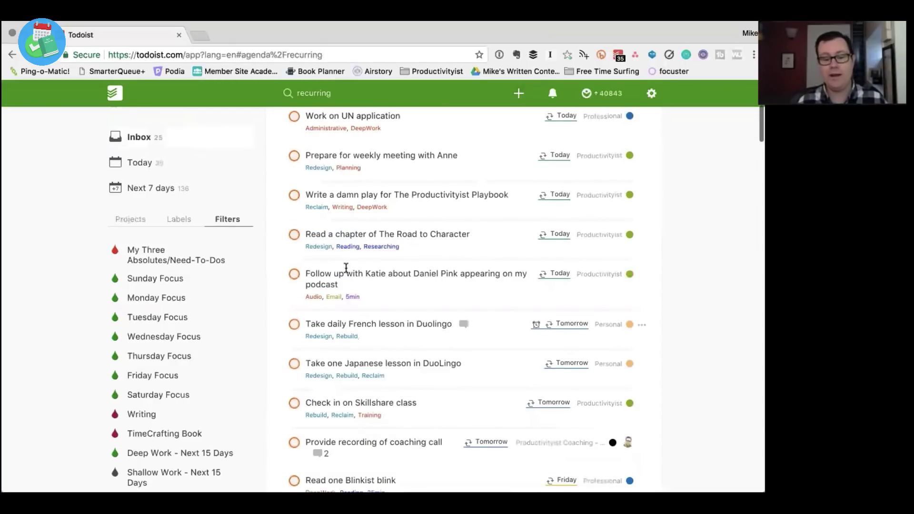
scroll(346, 268, down, 4)
scroll(346, 268, down, 20)
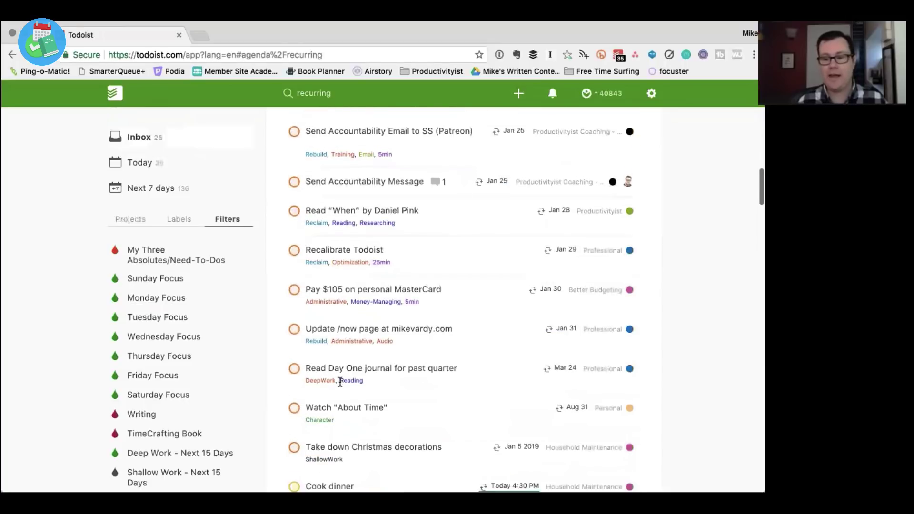
scroll(340, 382, down, 20)
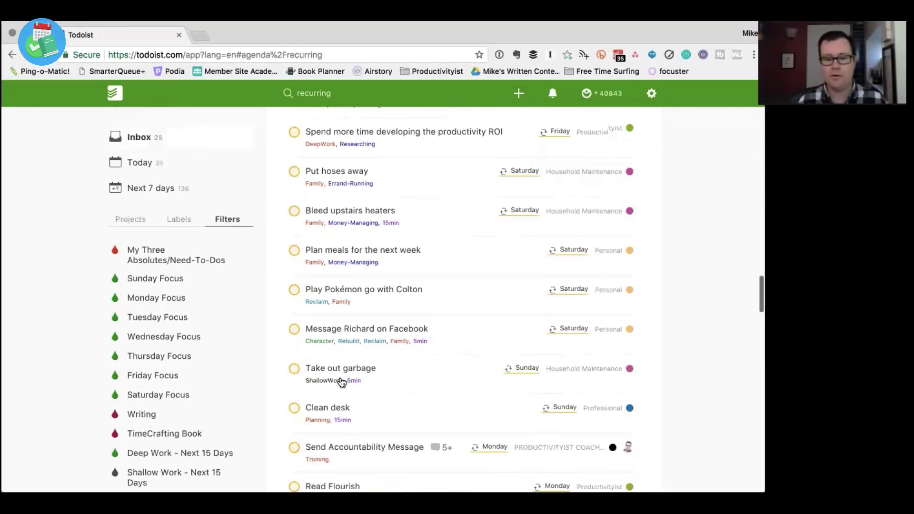
scroll(341, 377, down, 9)
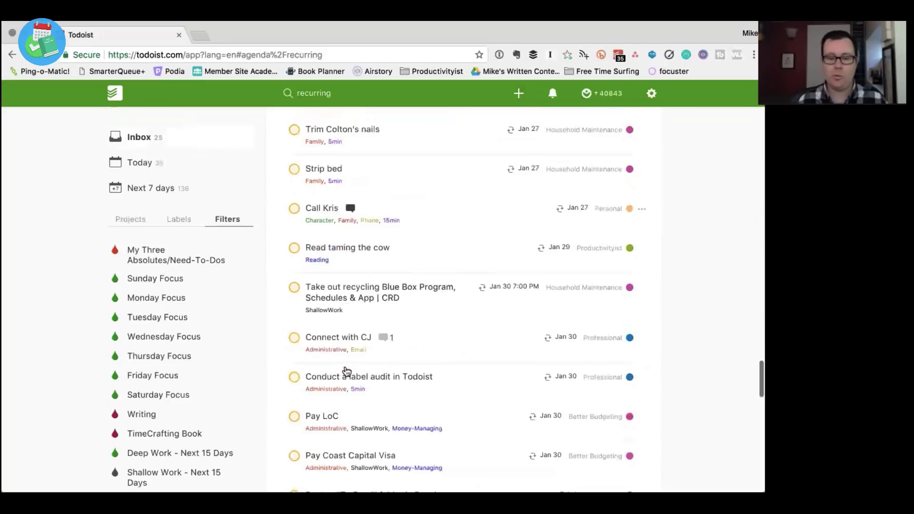
scroll(347, 371, down, 7)
scroll(345, 366, up, 15)
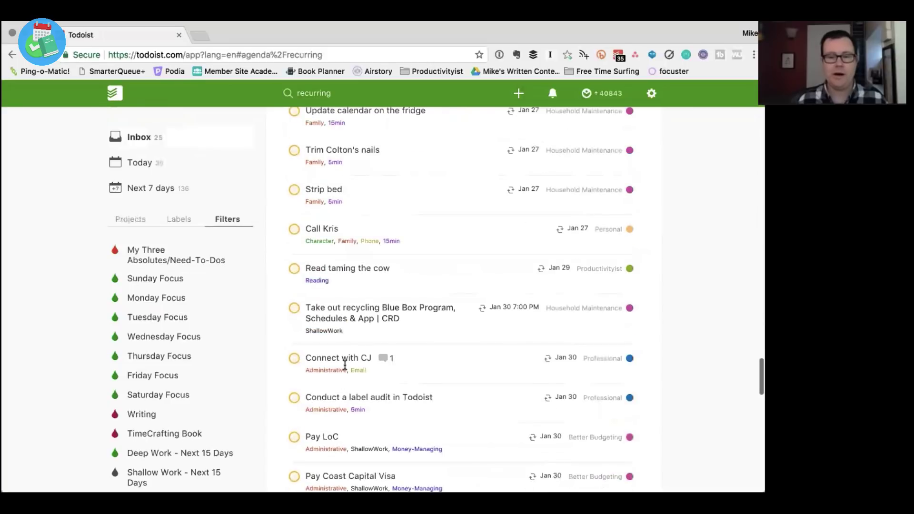
scroll(349, 235, up, 5)
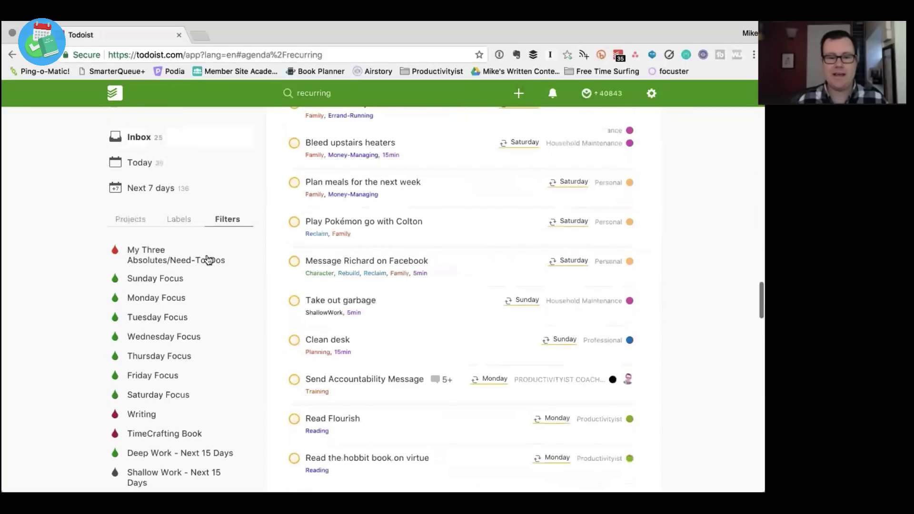
Step: Open the My Three Absolutes/Need-To-Dos filter, then browse Wednesday Focus
click(156, 257)
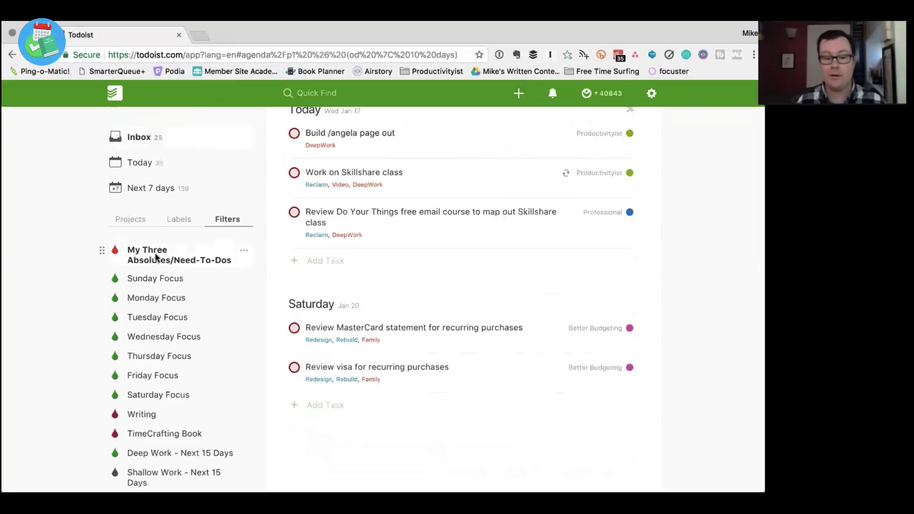
click(150, 336)
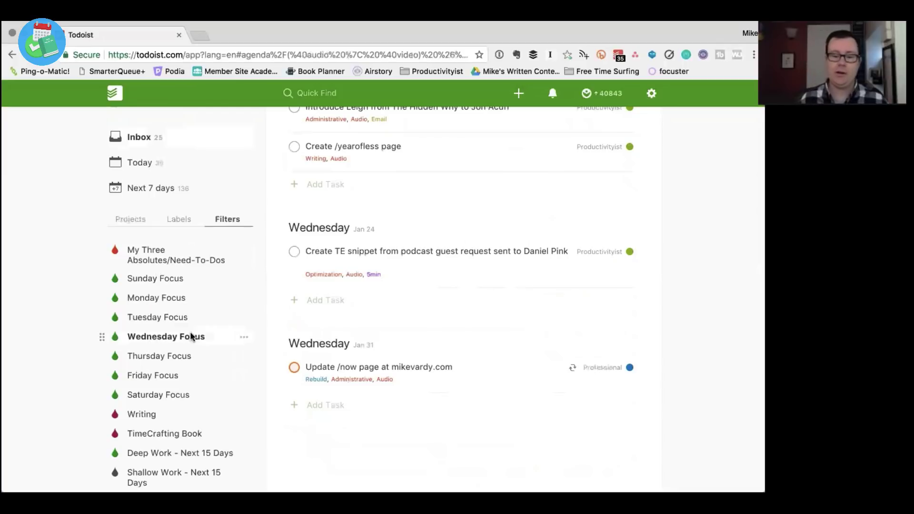
scroll(410, 335, up, 3)
scroll(411, 336, up, 5)
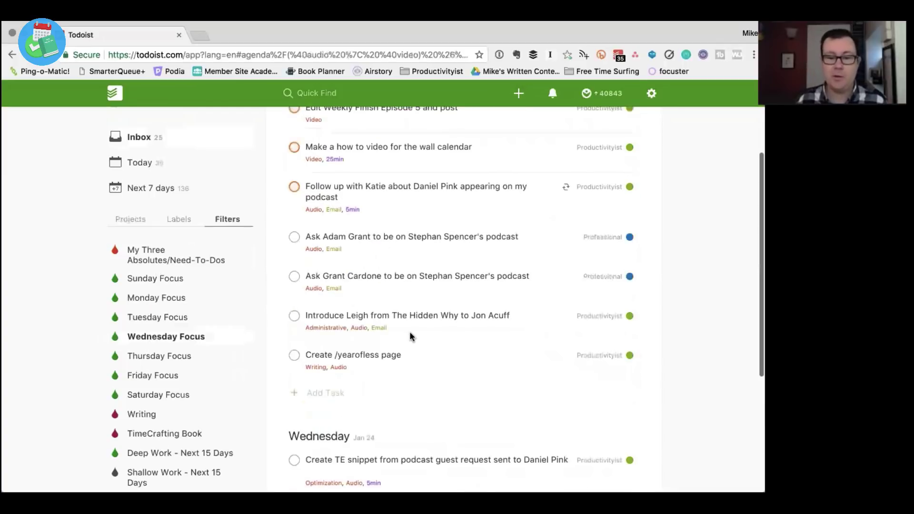
scroll(411, 332, down, 2)
scroll(409, 331, down, 5)
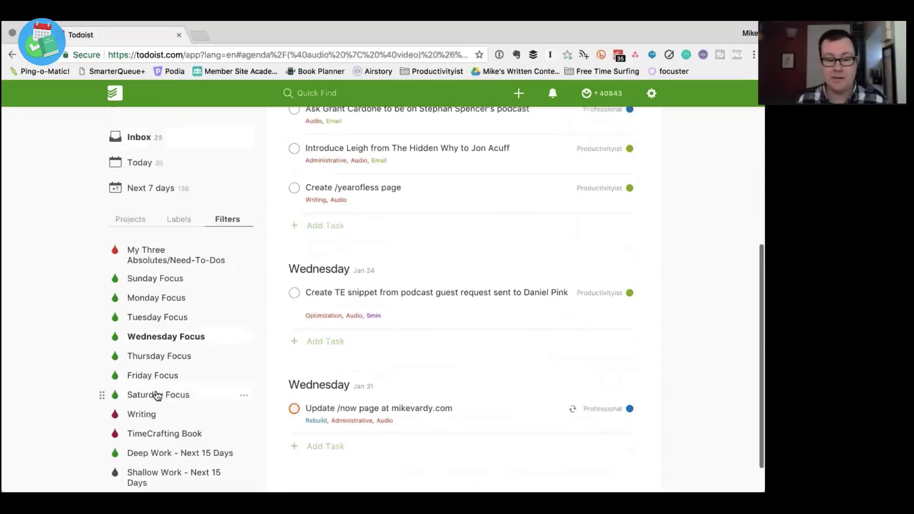
Step: Open the Saturday Focus filter and browse its Family-labelled tasks through Feb 3
click(196, 388)
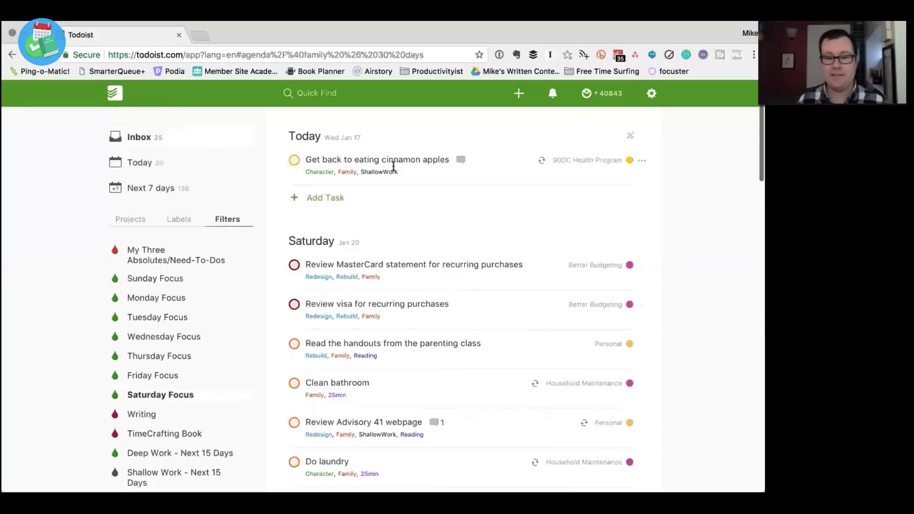
scroll(417, 231, down, 2)
scroll(417, 231, down, 8)
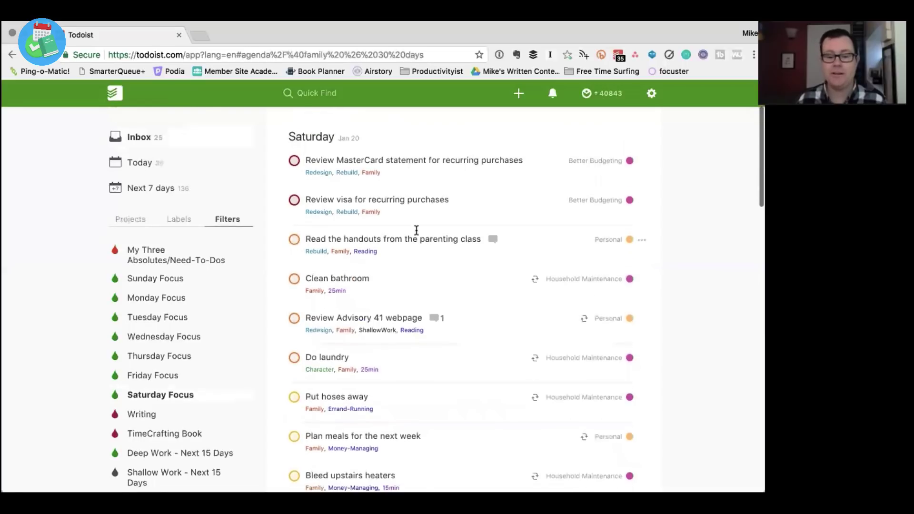
scroll(416, 244, down, 7)
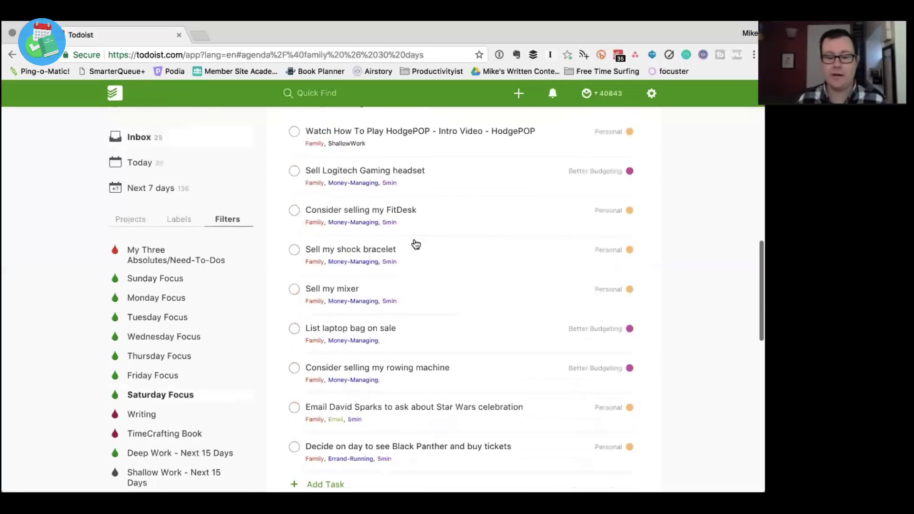
scroll(381, 376, down, 6)
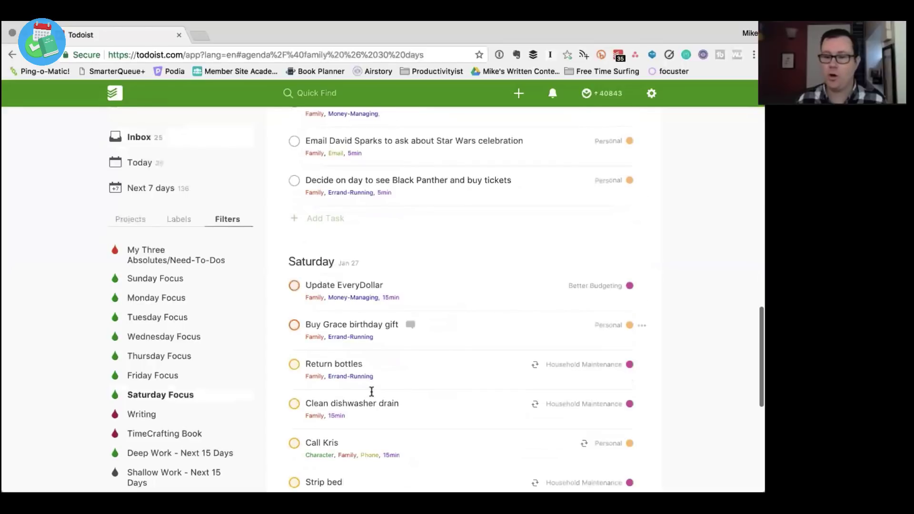
click(163, 337)
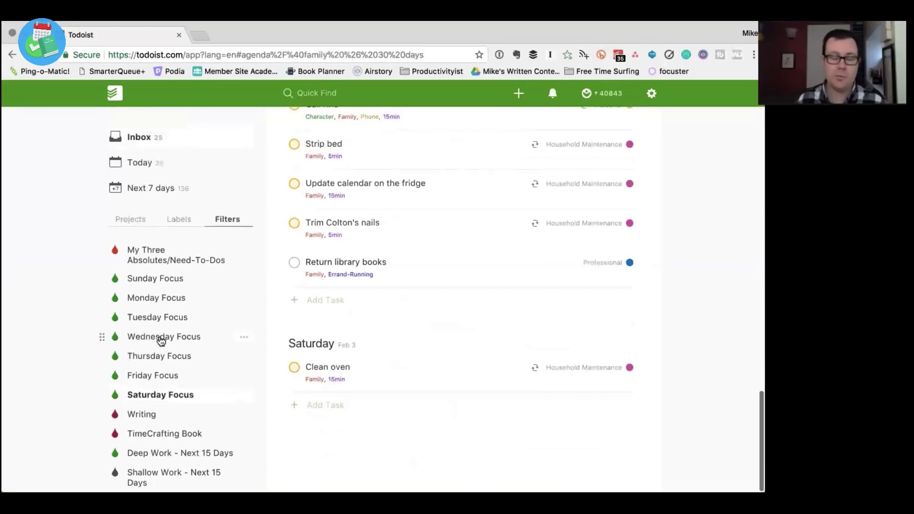
click(153, 259)
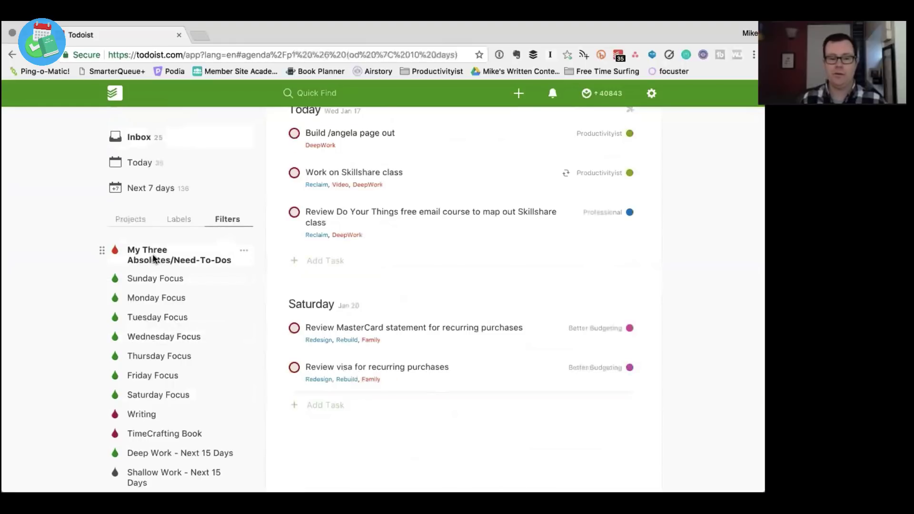
click(149, 342)
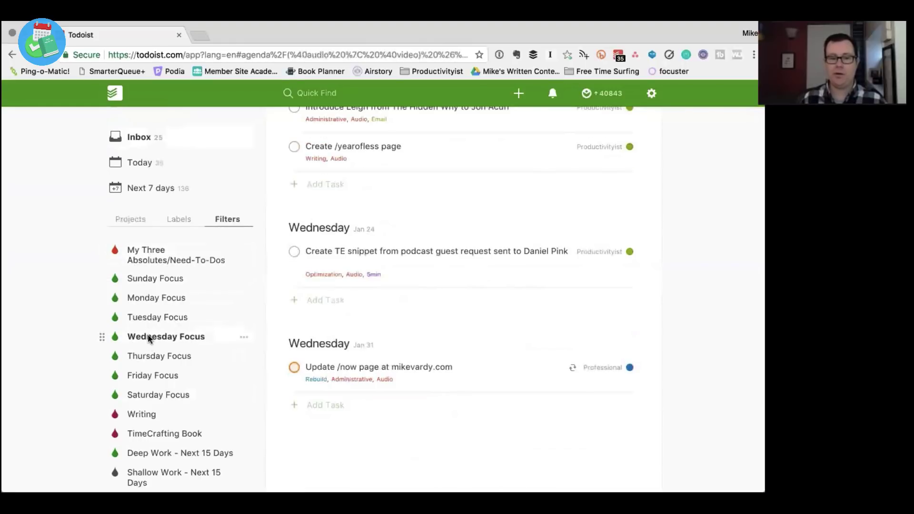
click(142, 162)
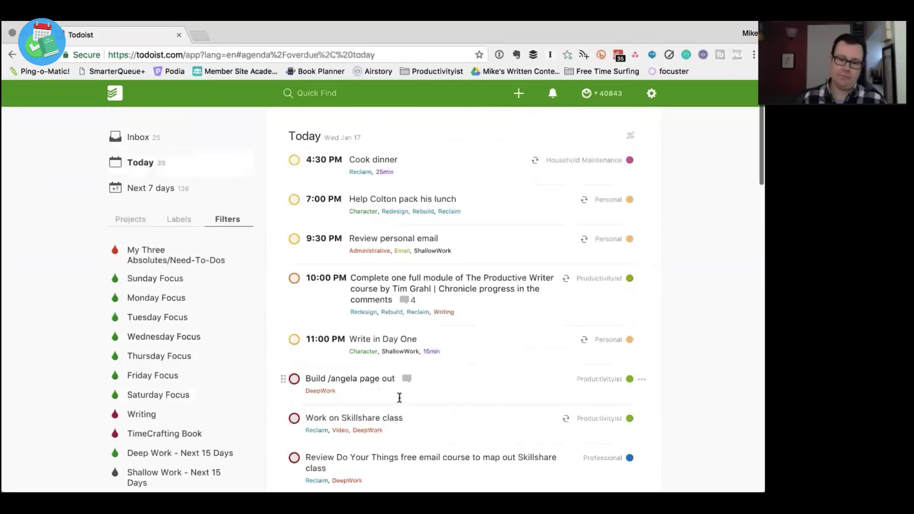
scroll(401, 398, down, 4)
click(141, 262)
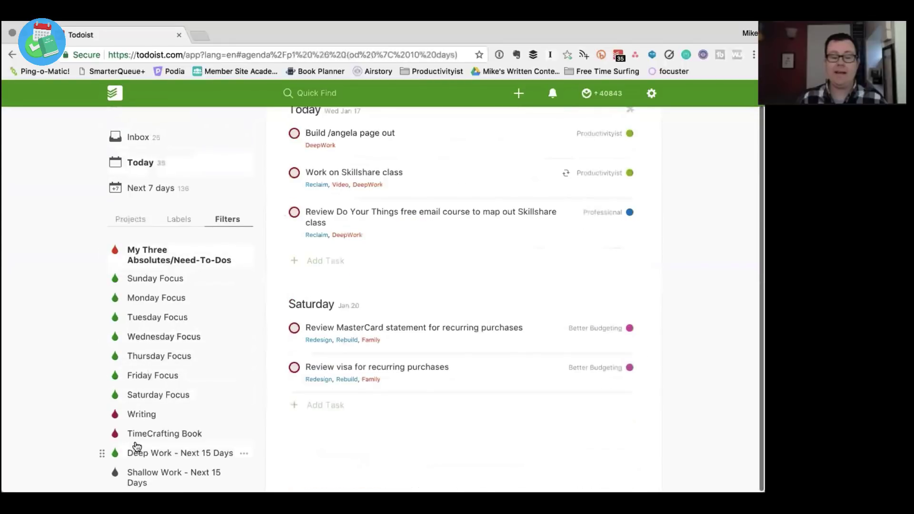
scroll(127, 445, down, 4)
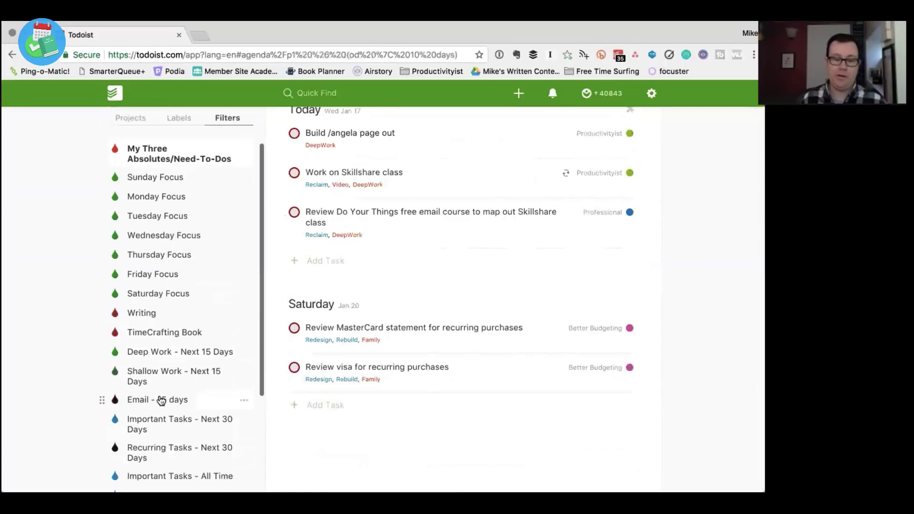
click(160, 399)
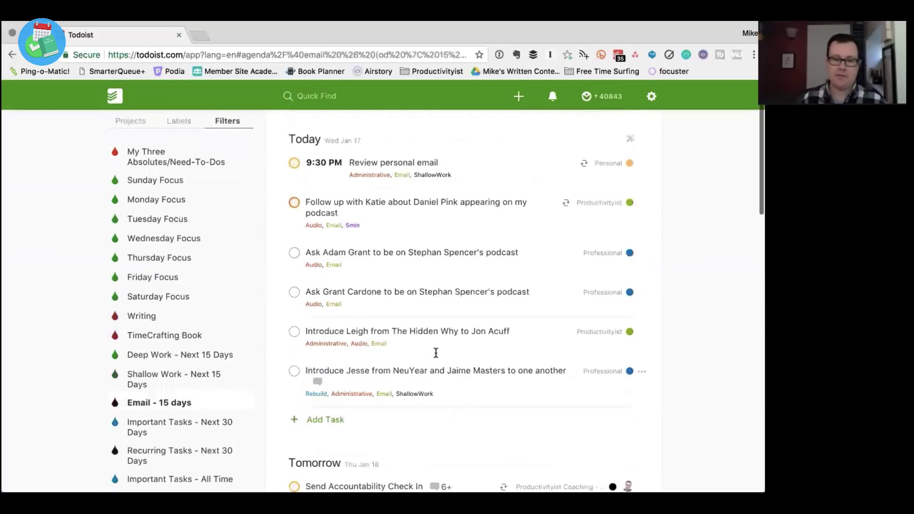
scroll(434, 351, down, 4)
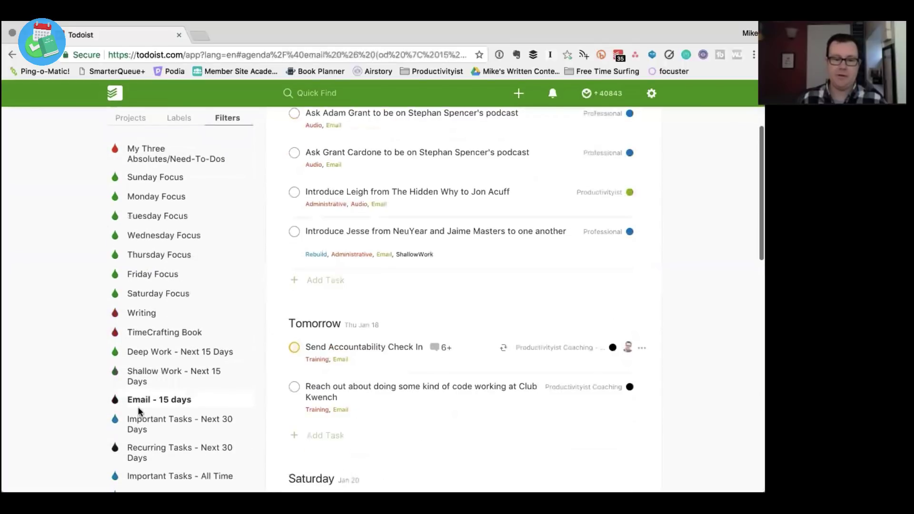
click(147, 242)
scroll(343, 257, up, 3)
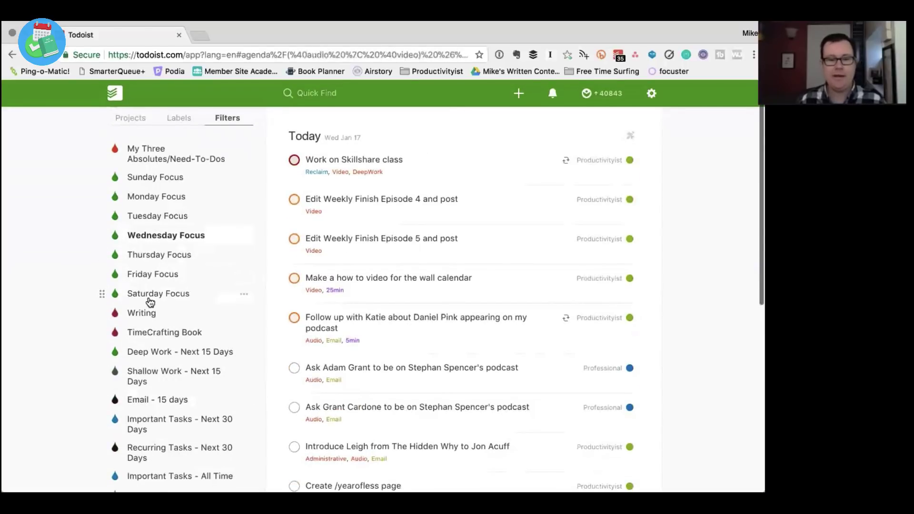
scroll(150, 303, up, 1)
scroll(150, 303, up, 4)
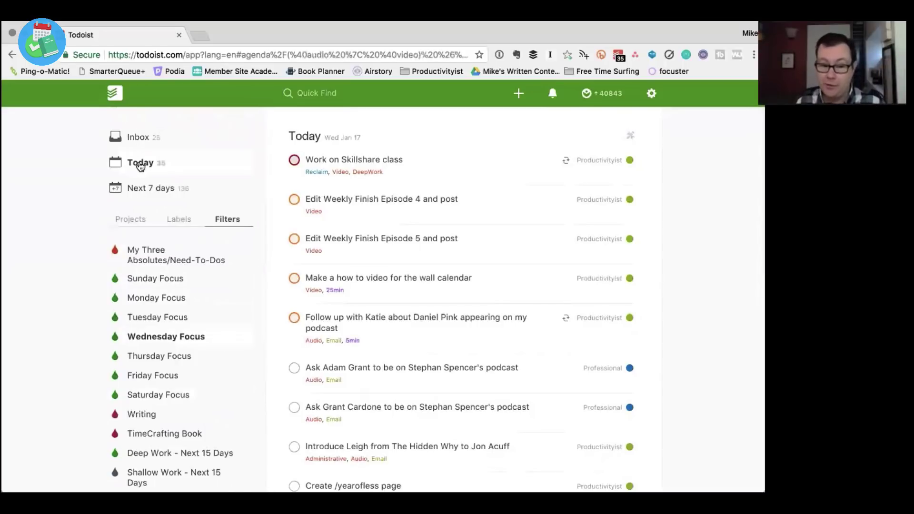
scroll(151, 457, down, 3)
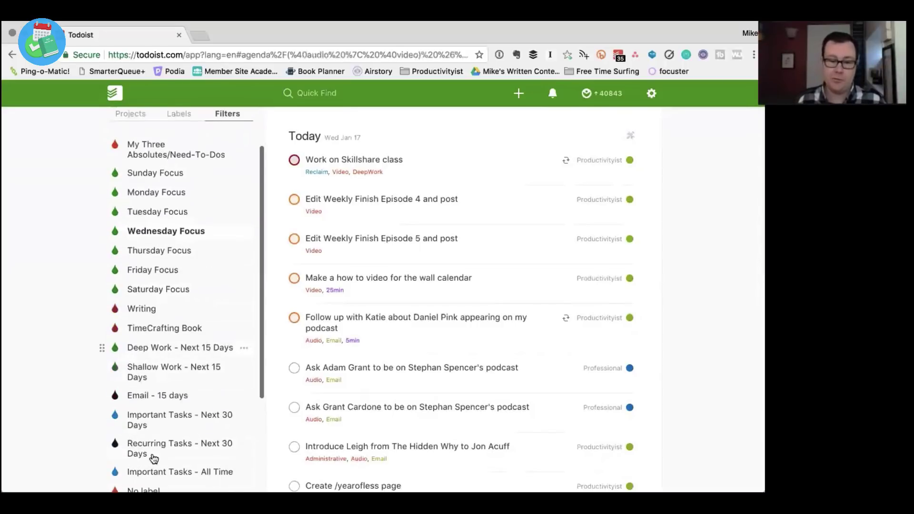
scroll(136, 415, up, 1)
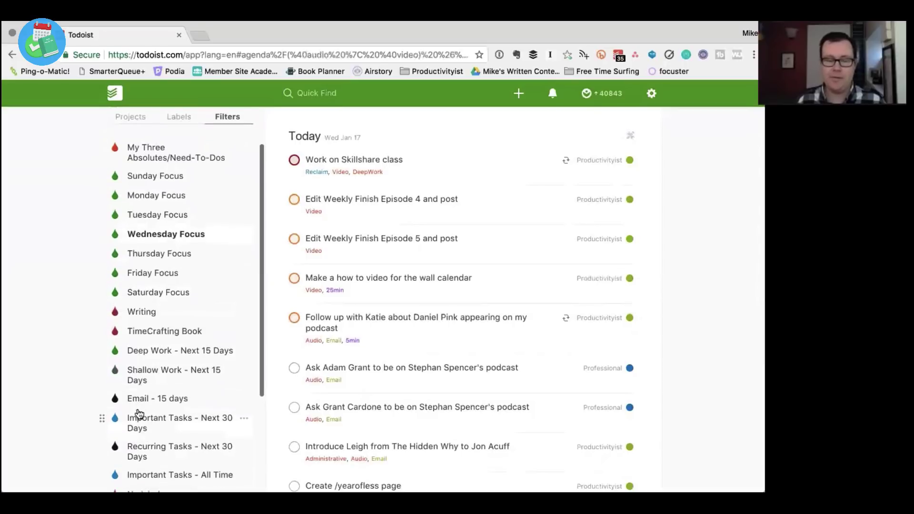
scroll(145, 402, up, 2)
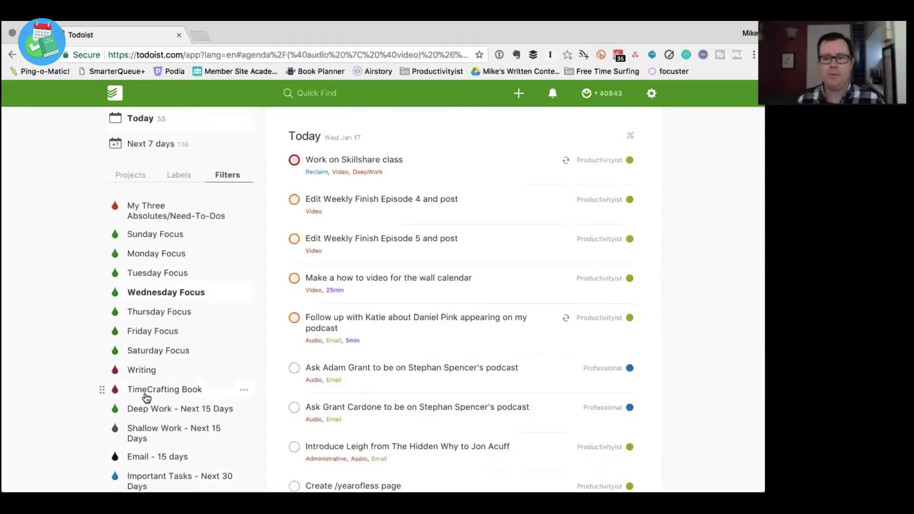
scroll(146, 398, down, 5)
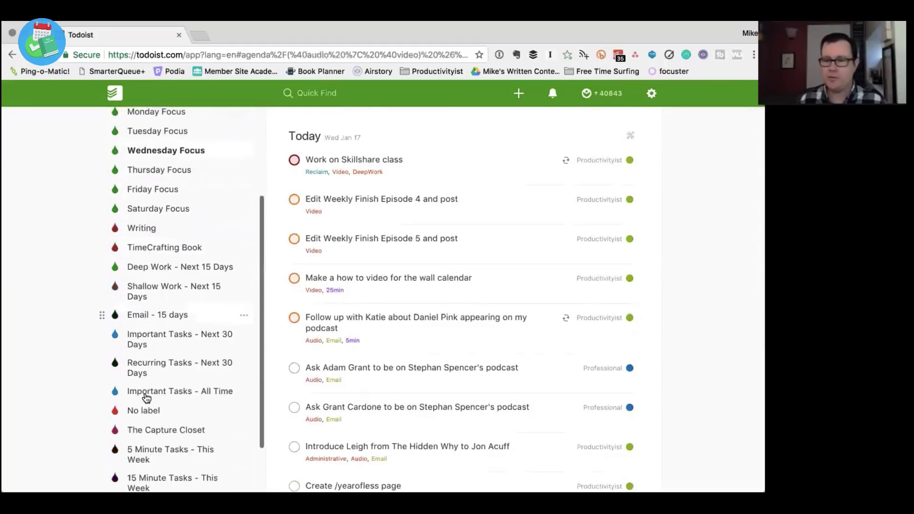
scroll(146, 398, up, 6)
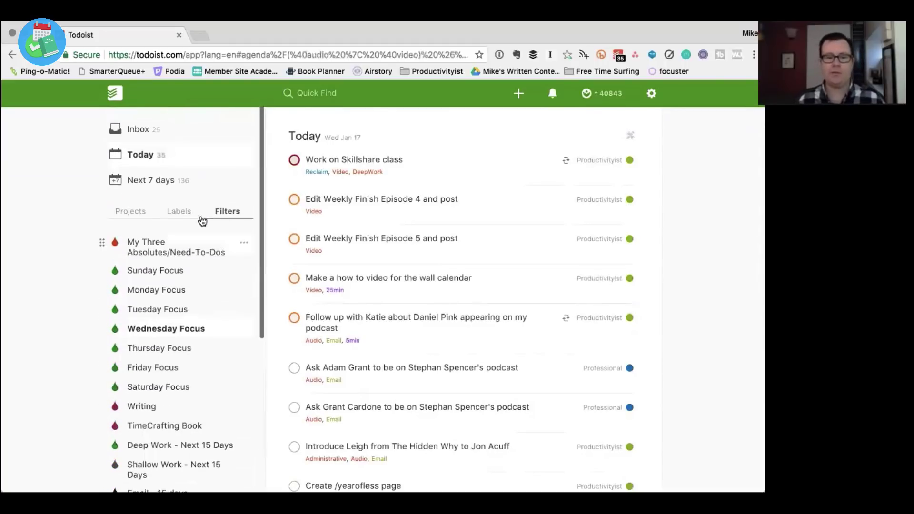
click(172, 216)
scroll(160, 352, down, 8)
scroll(160, 351, up, 8)
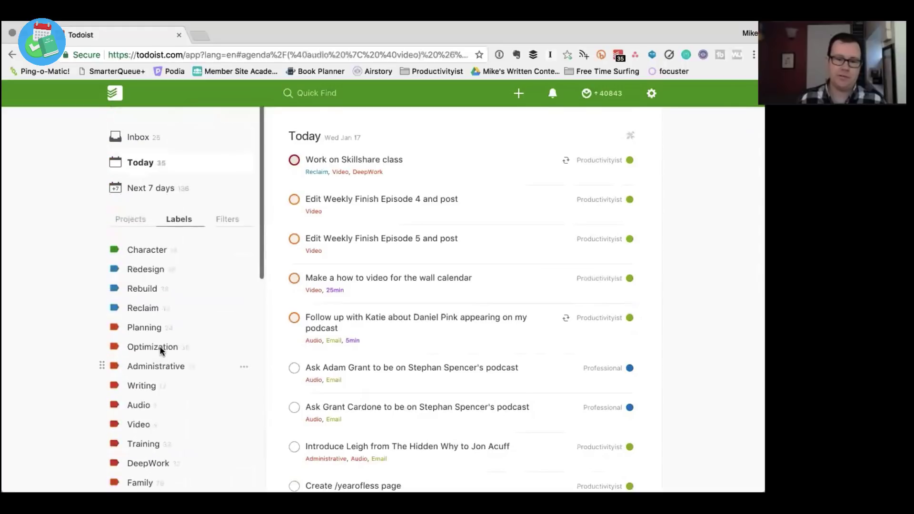
click(231, 224)
scroll(218, 239, down, 8)
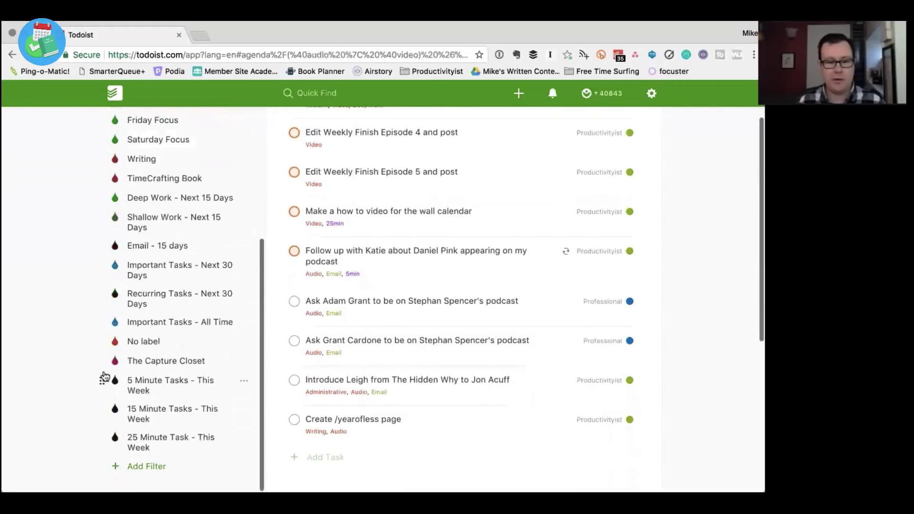
click(145, 342)
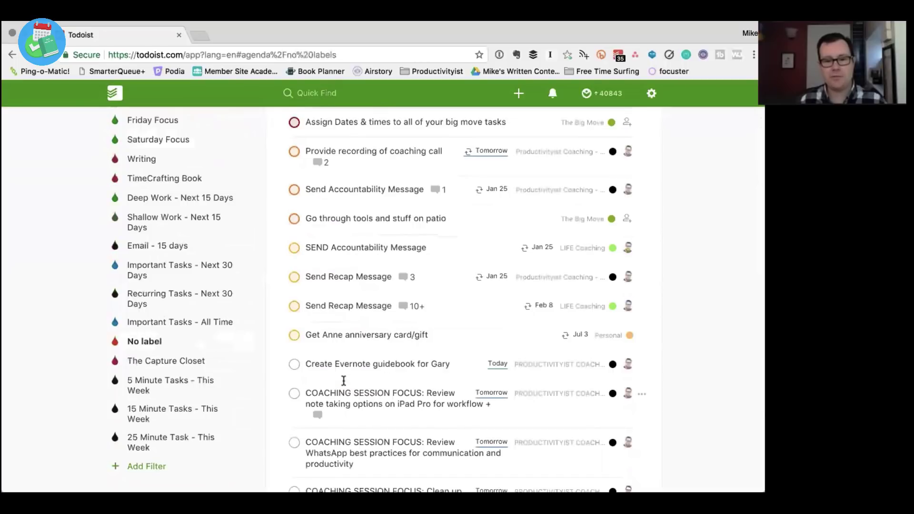
scroll(344, 380, up, 3)
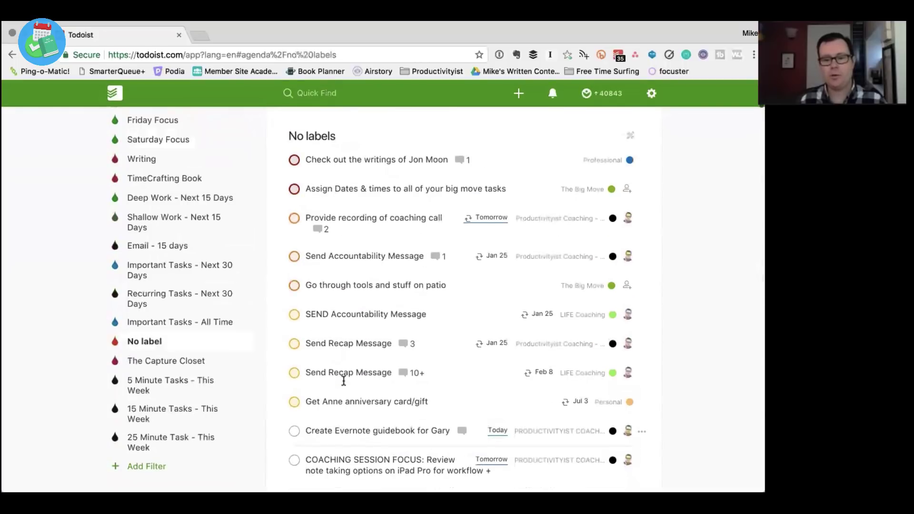
scroll(343, 381, down, 2)
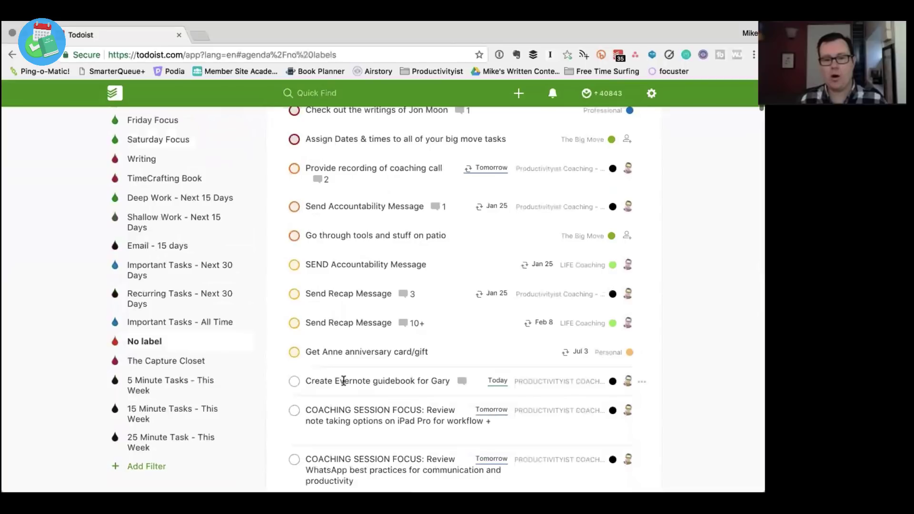
scroll(180, 255, up, 8)
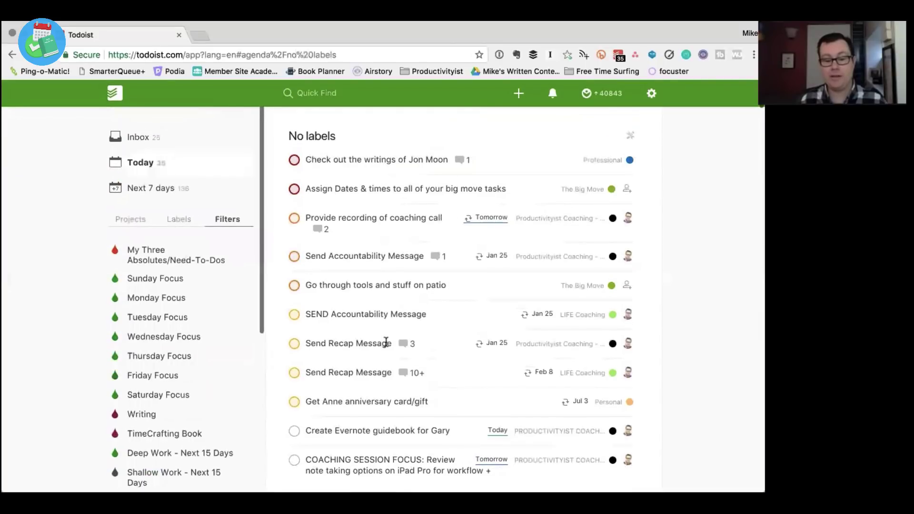
scroll(378, 342, down, 4)
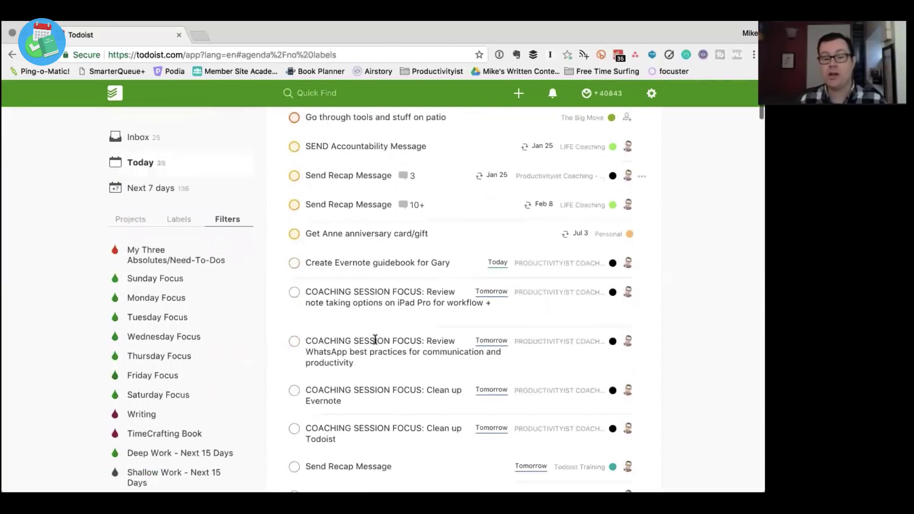
scroll(375, 340, down, 4)
scroll(375, 339, down, 4)
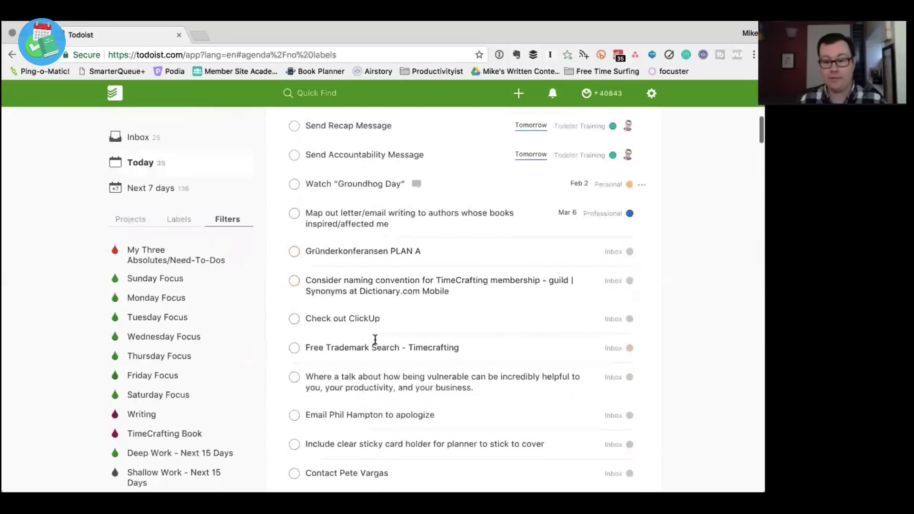
scroll(376, 340, down, 3)
scroll(375, 339, down, 6)
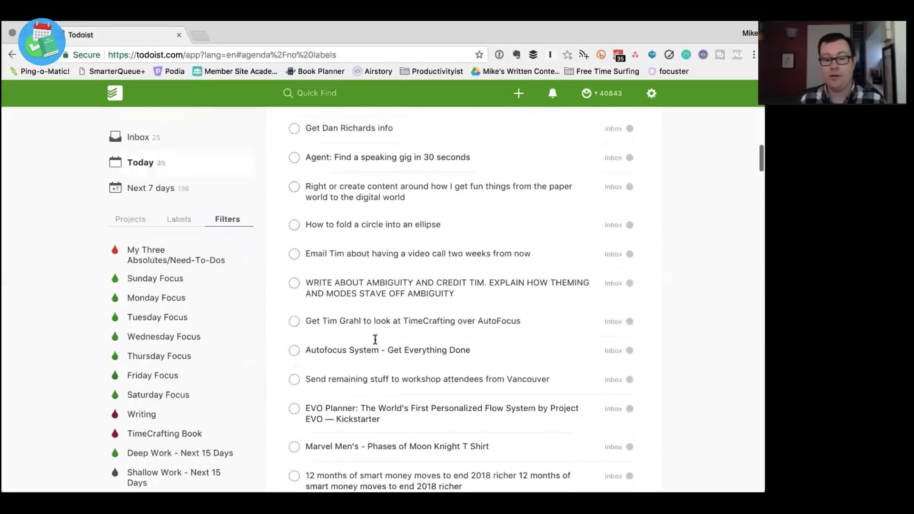
scroll(375, 340, down, 8)
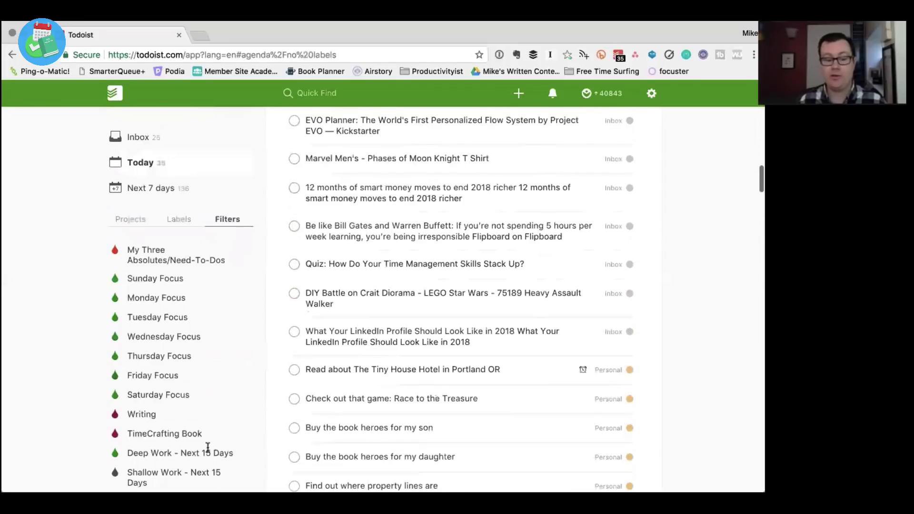
click(147, 338)
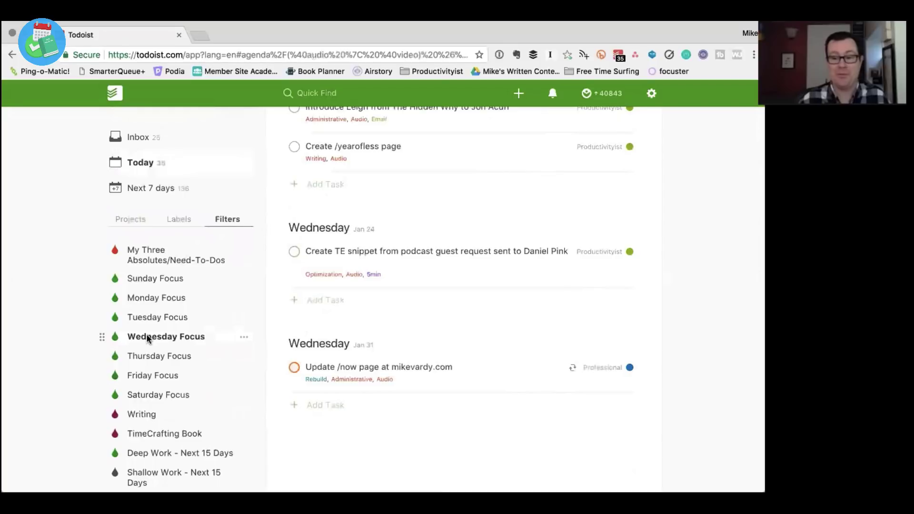
scroll(138, 371, down, 5)
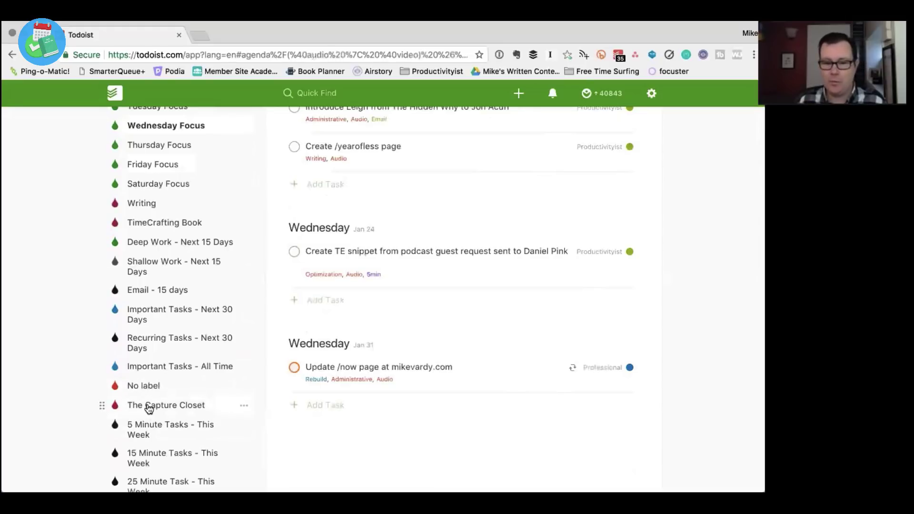
click(149, 407)
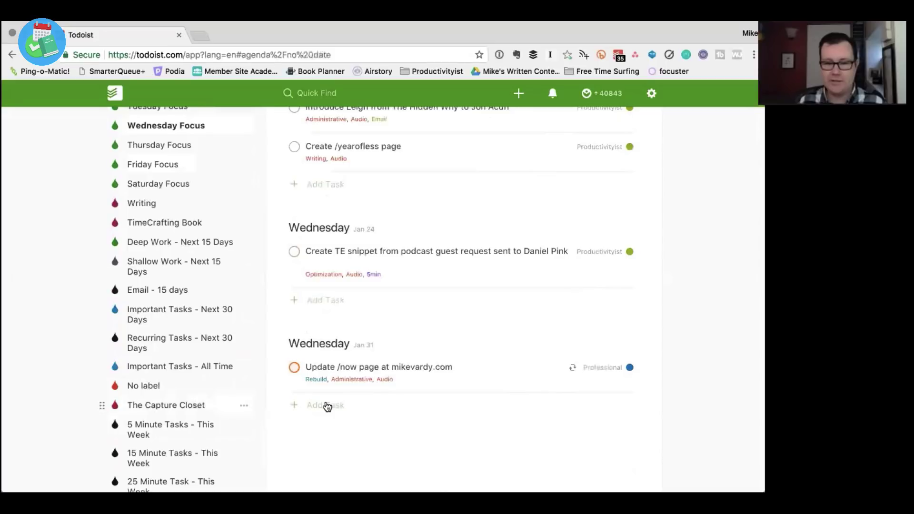
click(168, 406)
scroll(376, 369, up, 2)
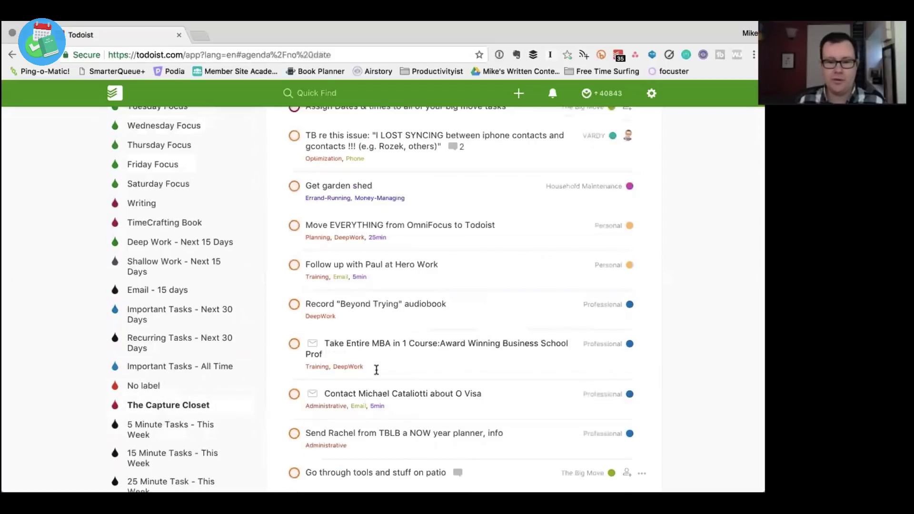
scroll(376, 370, down, 6)
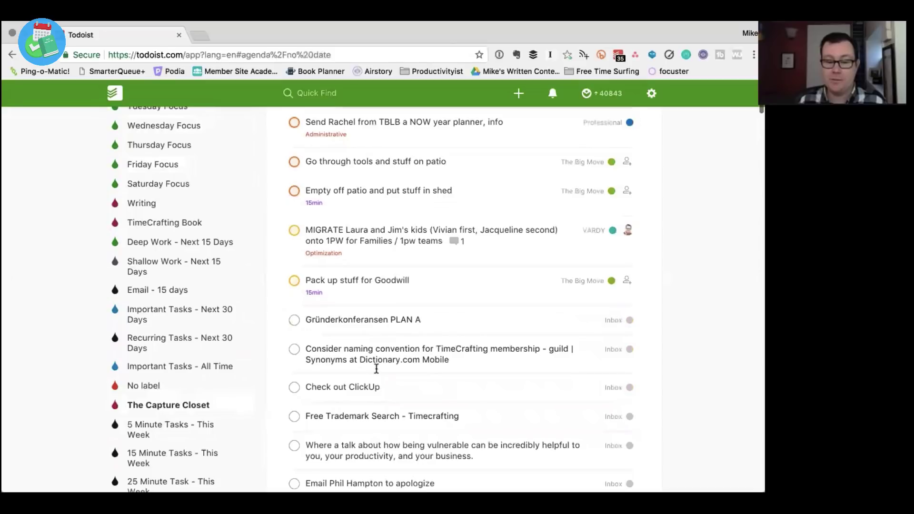
scroll(376, 368, down, 6)
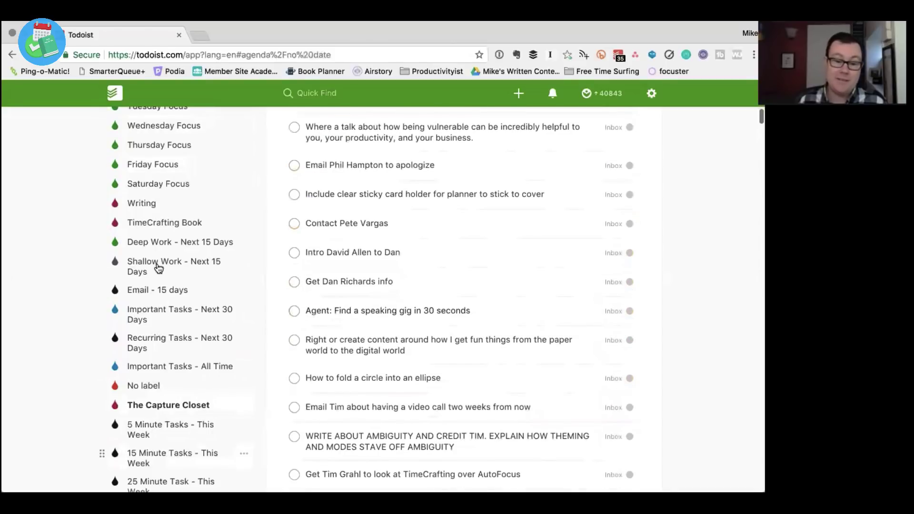
scroll(148, 257, down, 6)
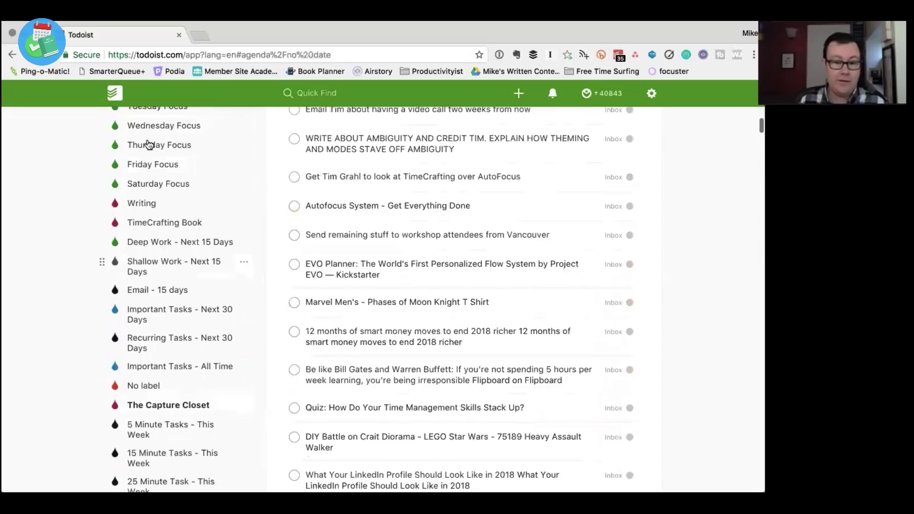
scroll(145, 188, down, 1)
scroll(143, 292, down, 1)
scroll(142, 292, up, 3)
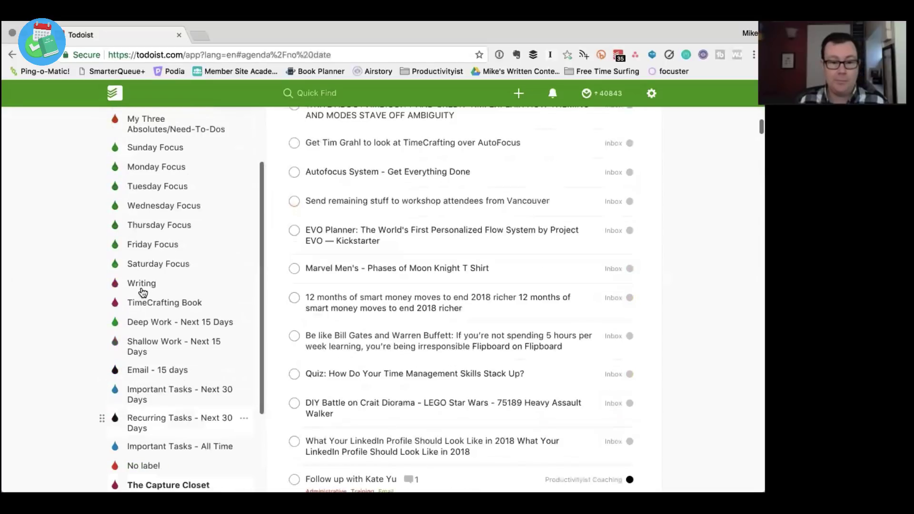
scroll(150, 206, up, 3)
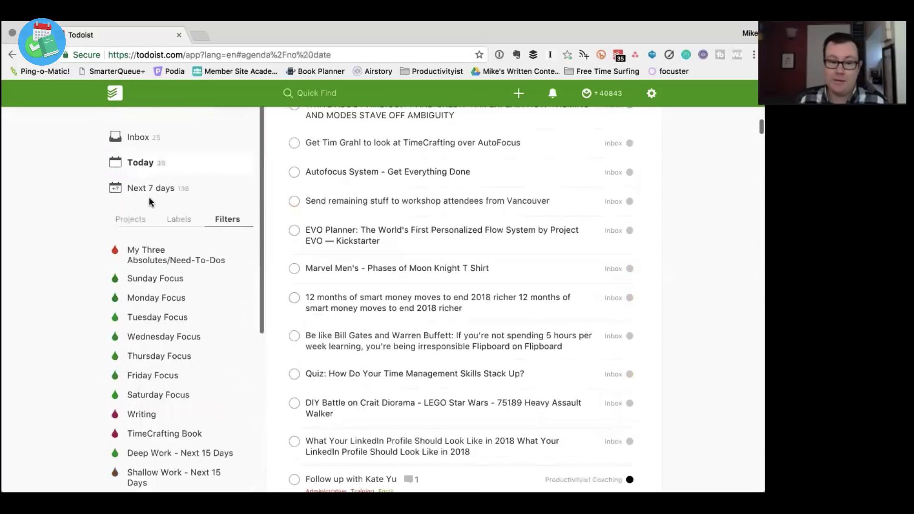
click(136, 342)
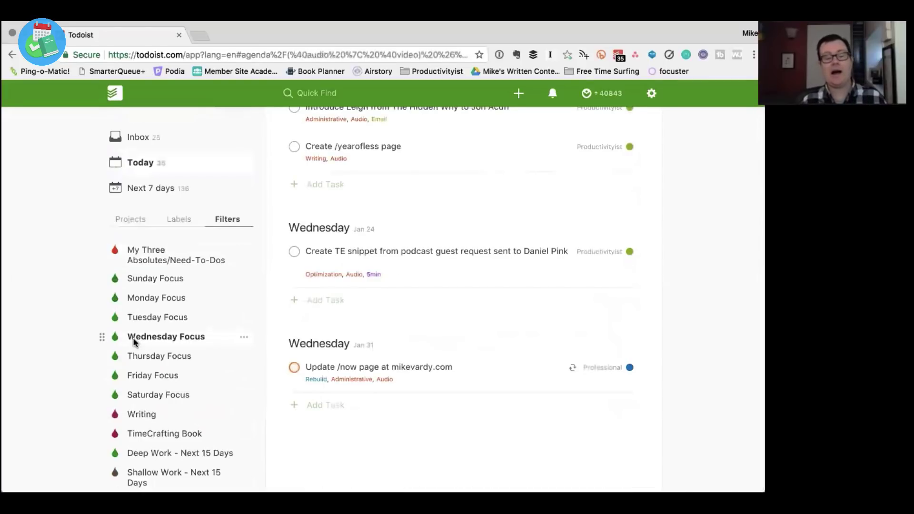
scroll(303, 376, up, 7)
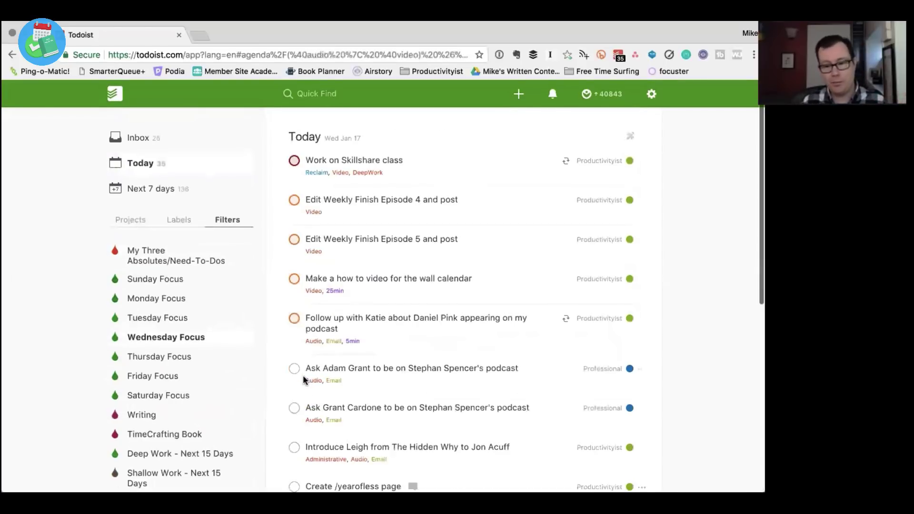
scroll(303, 376, down, 3)
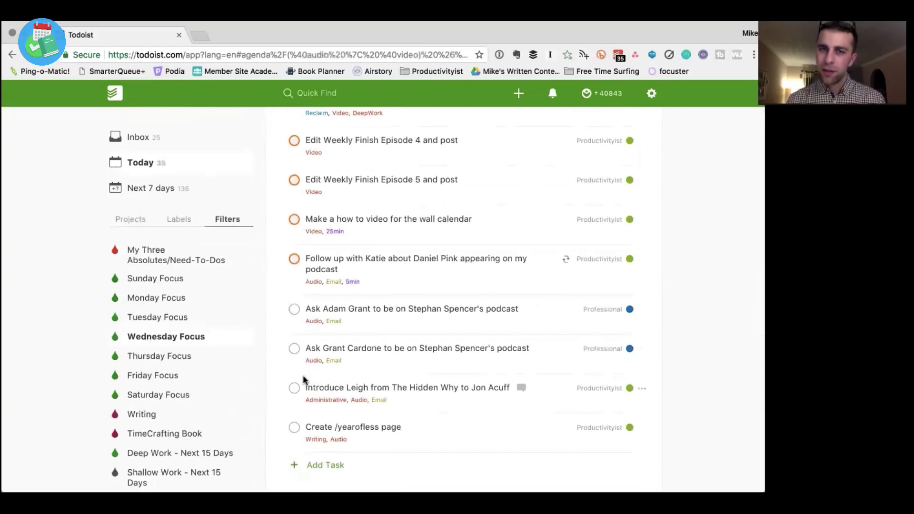
scroll(308, 364, up, 5)
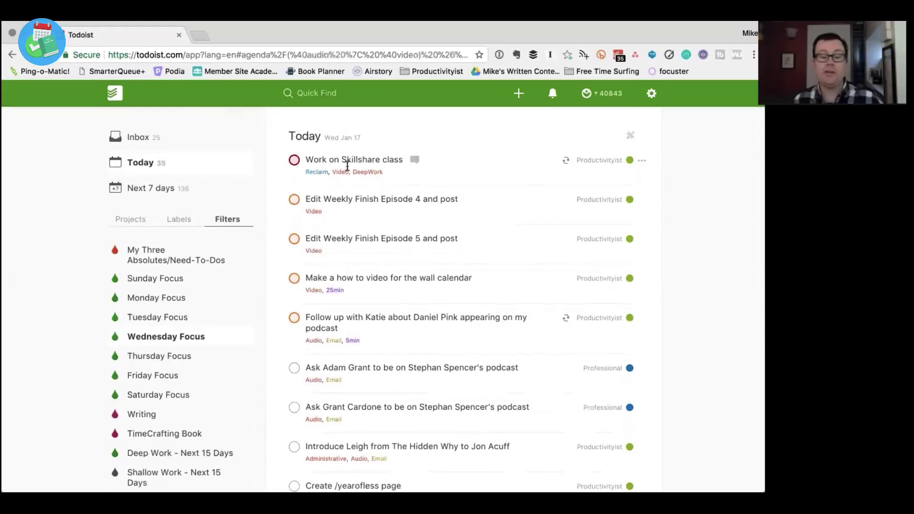
Step: Show the Labels list and view tasks tagged Asana
click(177, 220)
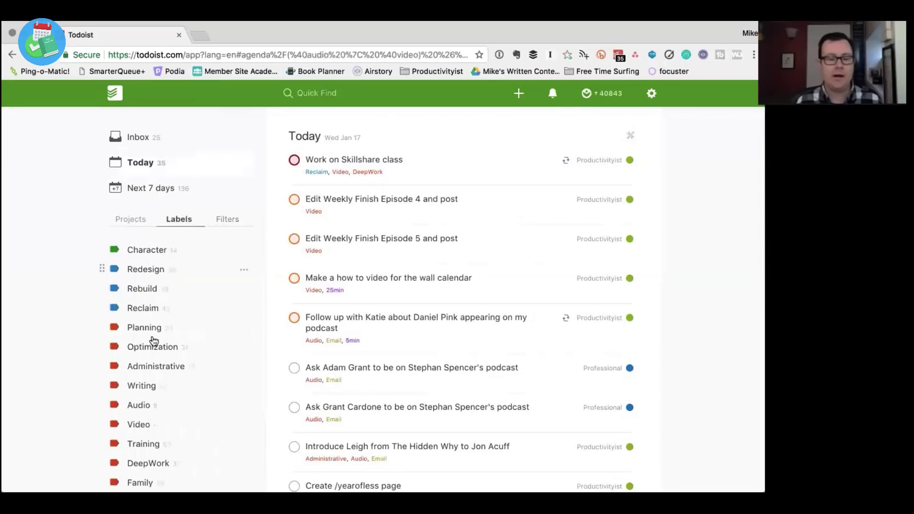
scroll(134, 423, down, 4)
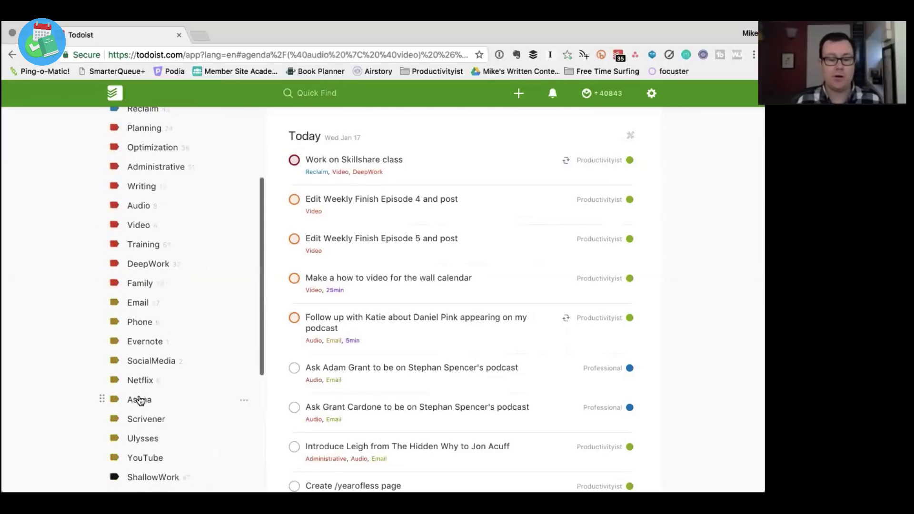
click(139, 400)
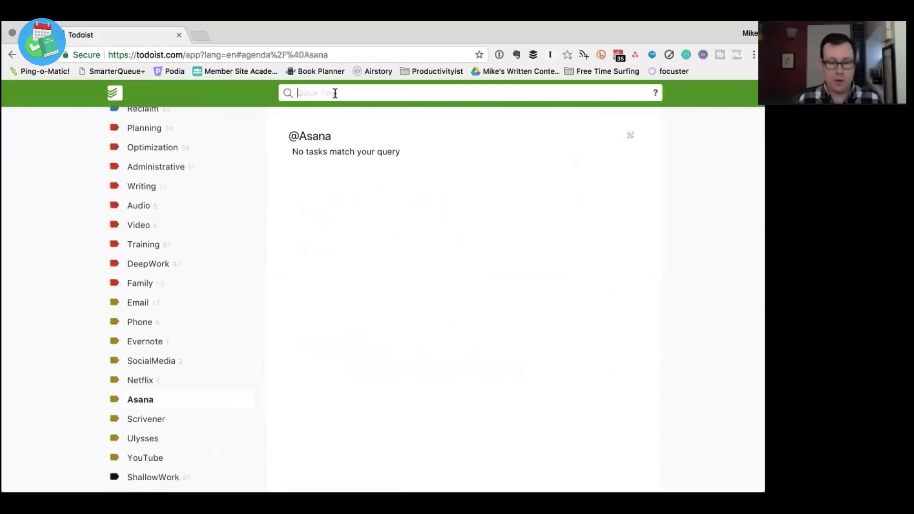
text(asana)
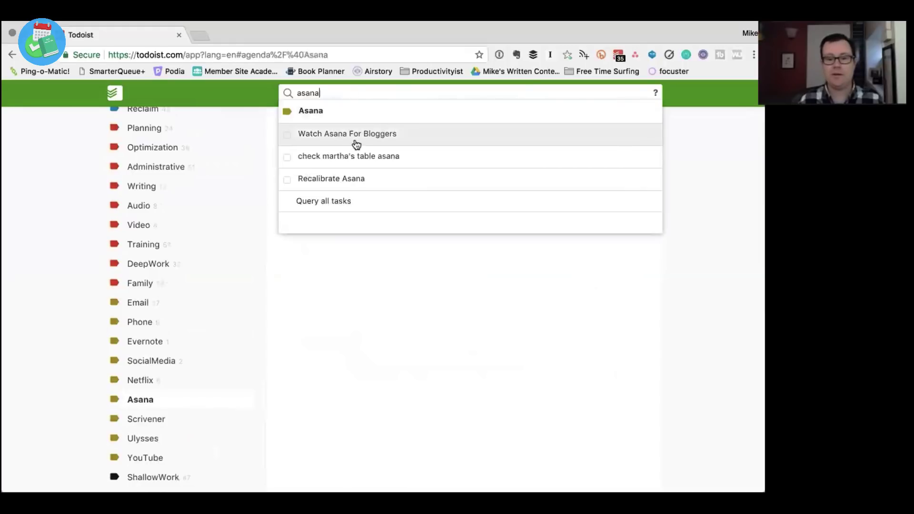
click(343, 179)
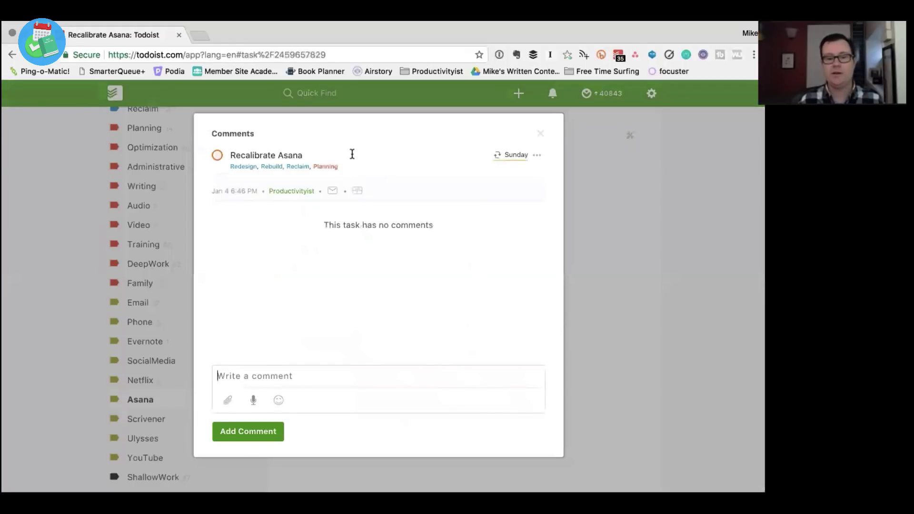
click(352, 155)
text(@as)
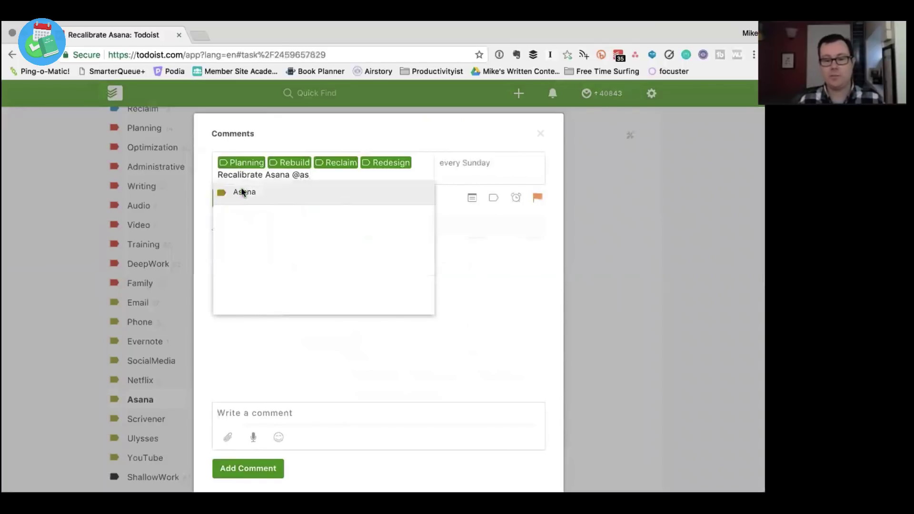
click(242, 192)
click(228, 199)
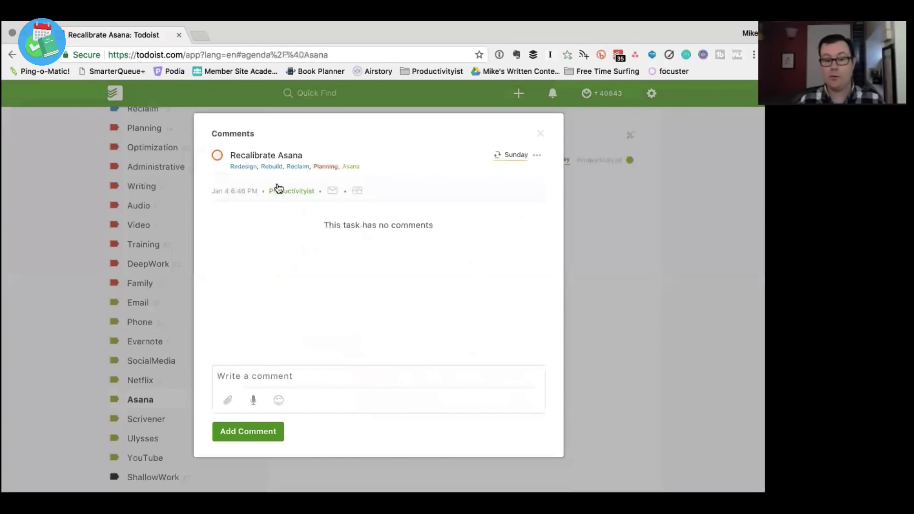
click(328, 168)
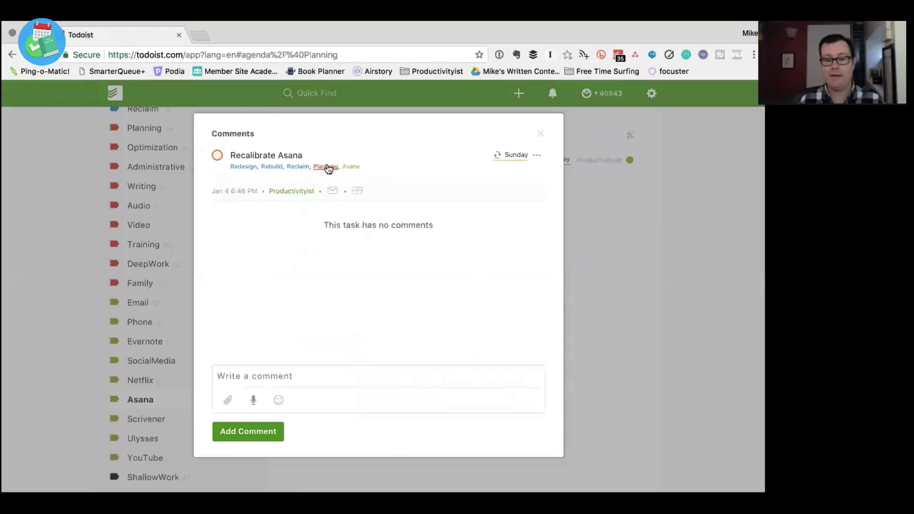
Step: Close the task details and show the saved filters in the sidebar
click(543, 137)
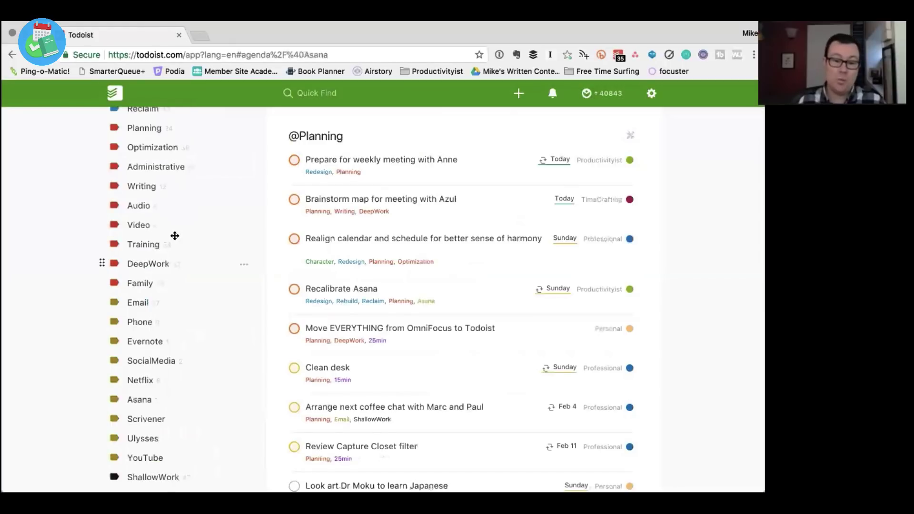
scroll(142, 262, up, 5)
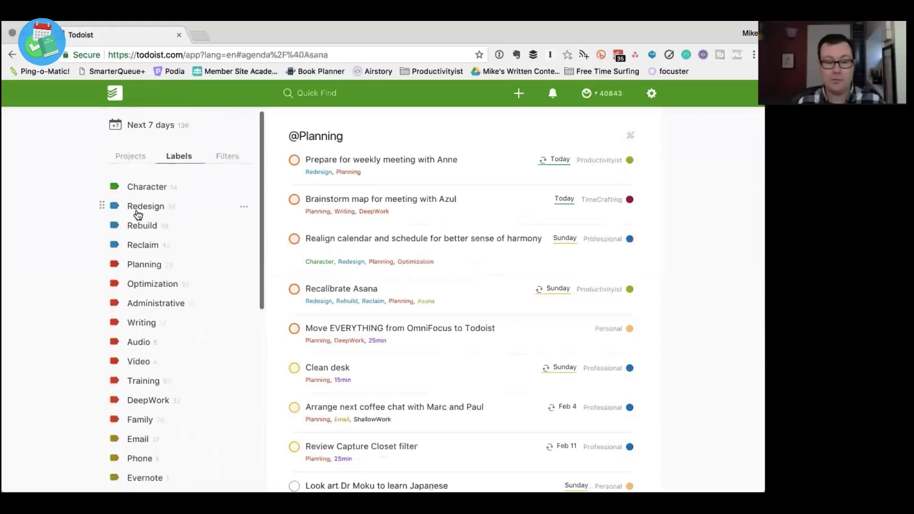
click(227, 158)
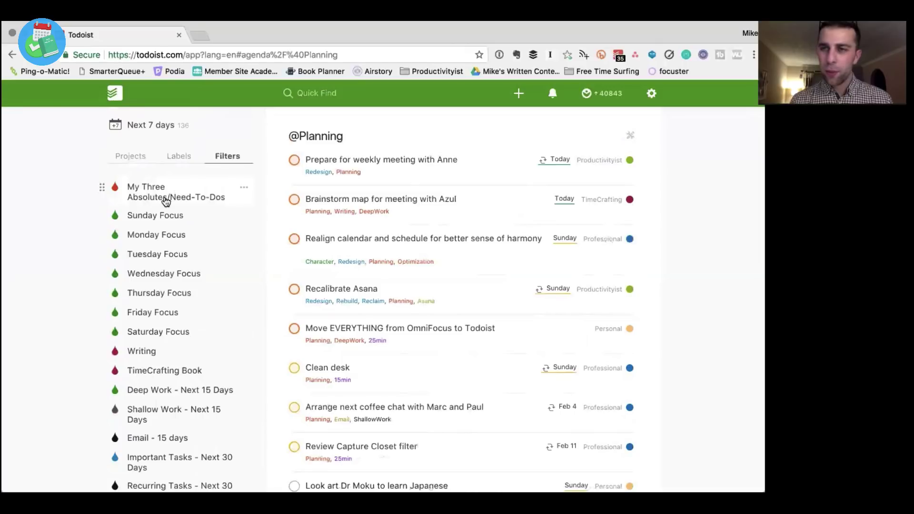
Step: Open My Three Absolutes/Need-To-Dos, then browse Wednesday Focus's Wed Jan 17 tasks
click(164, 197)
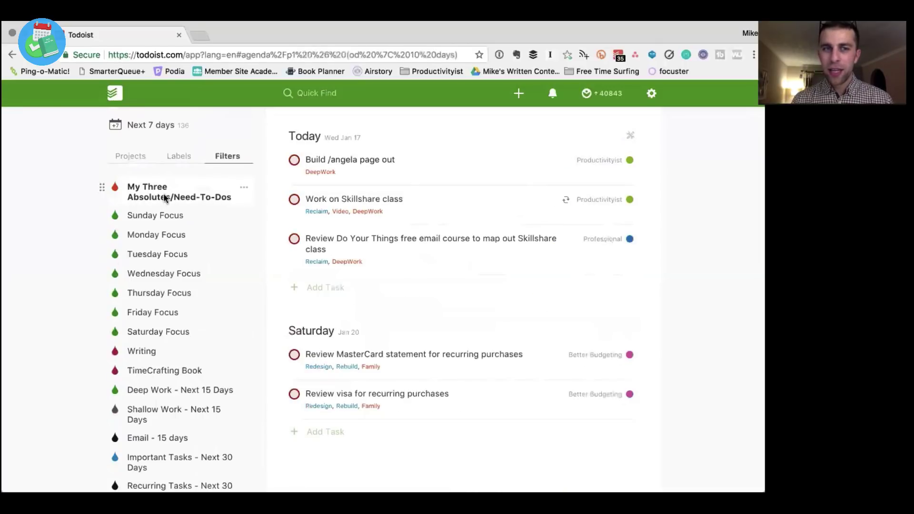
click(167, 273)
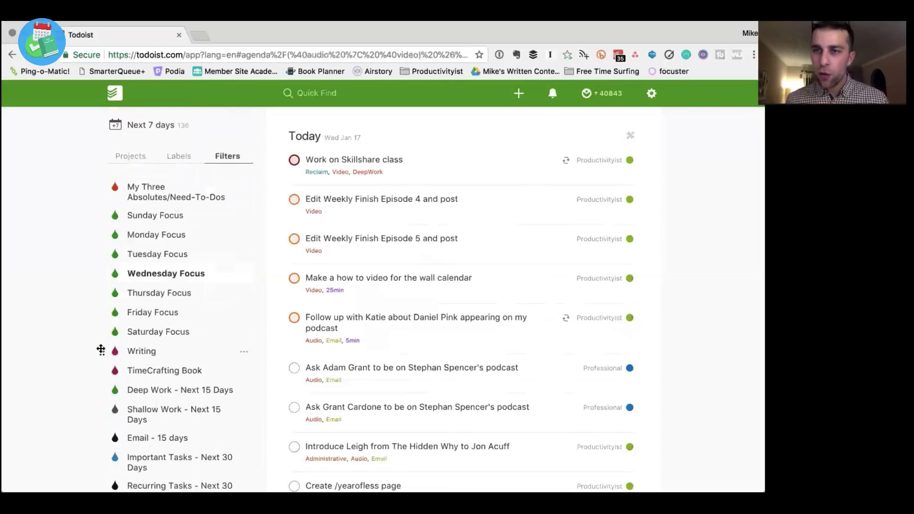
scroll(99, 376, down, 5)
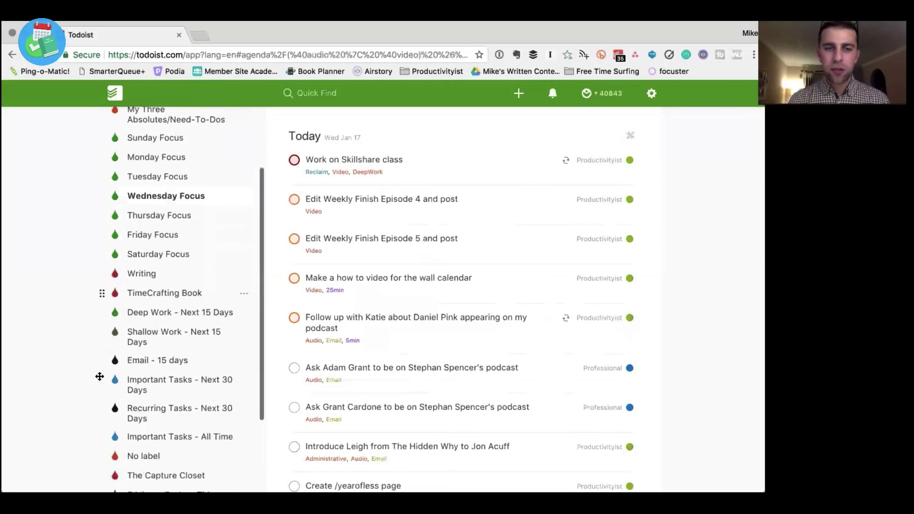
scroll(100, 377, down, 4)
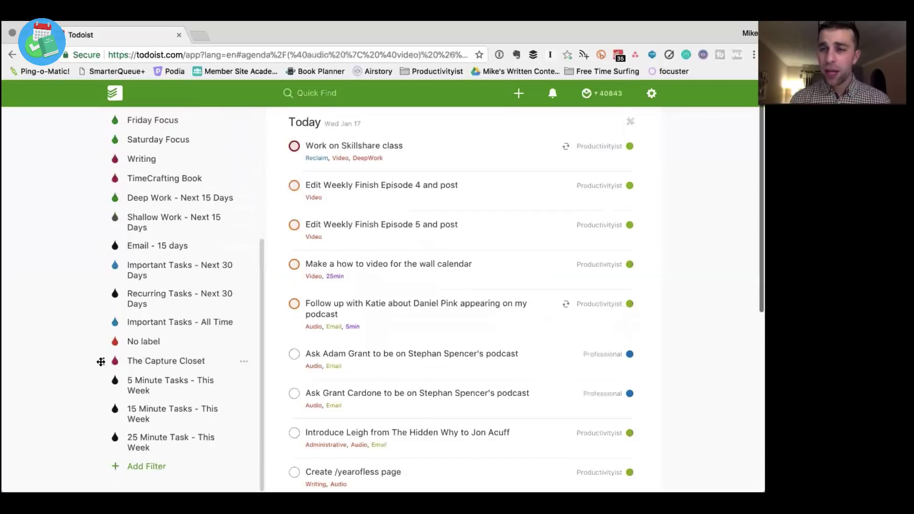
Step: Move The Capture Closet, No label, Important and Recurring filters below 25 Minute Task
drag(102, 379, 100, 444)
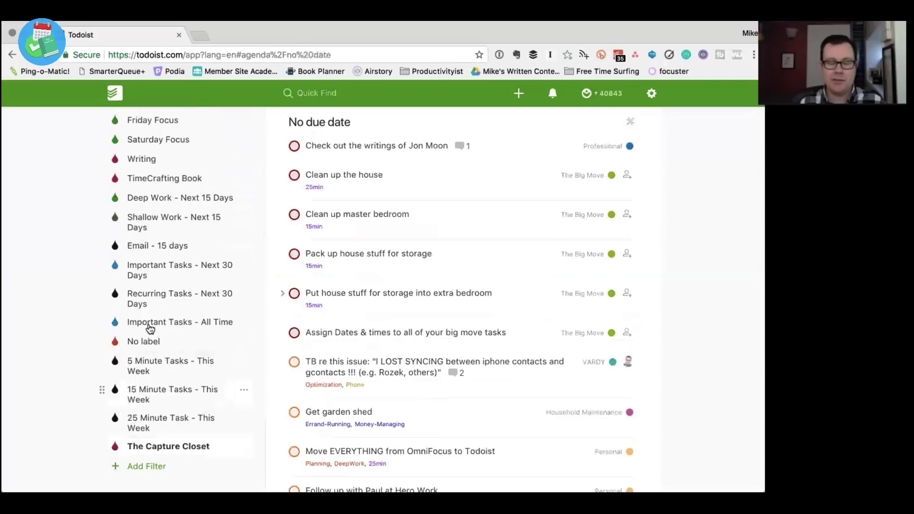
drag(101, 342, 101, 422)
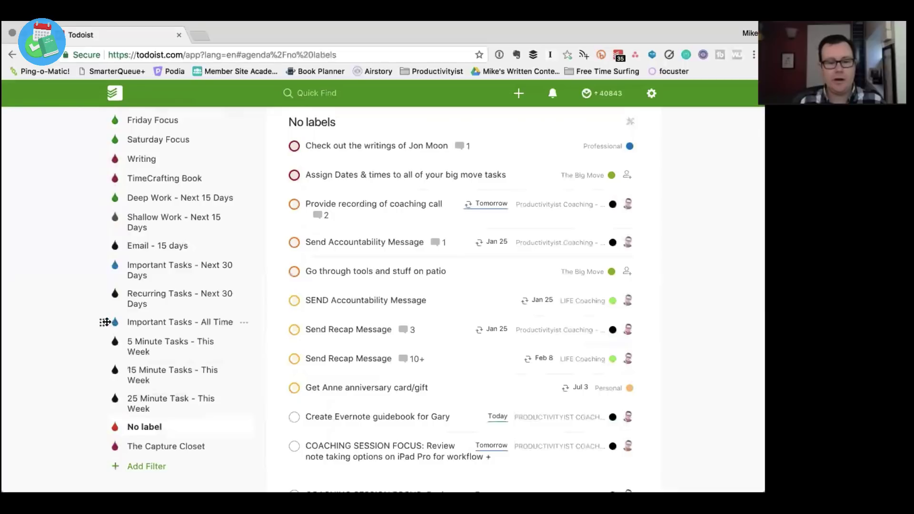
drag(103, 322, 105, 402)
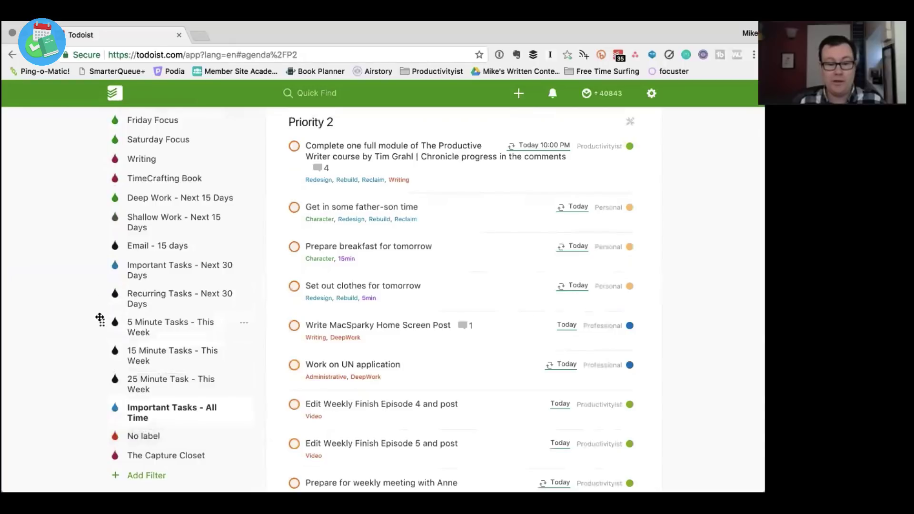
drag(101, 291, 98, 378)
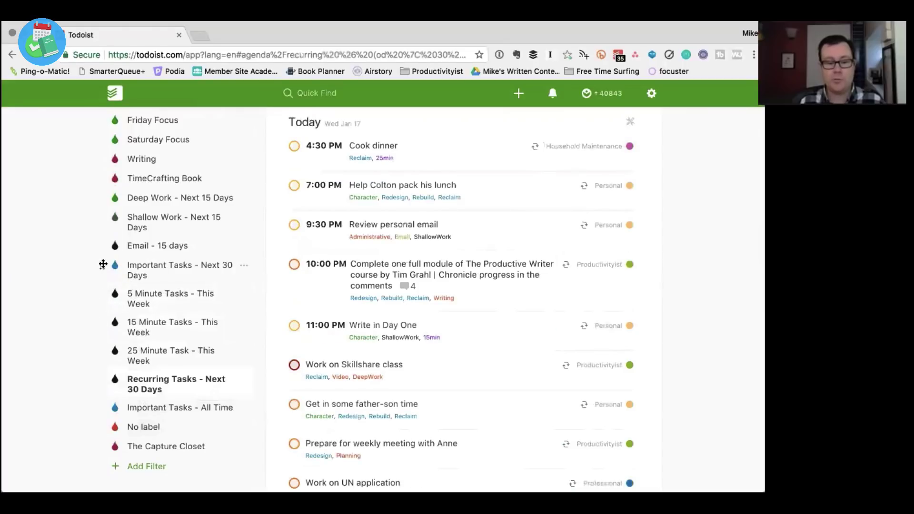
drag(103, 265, 102, 352)
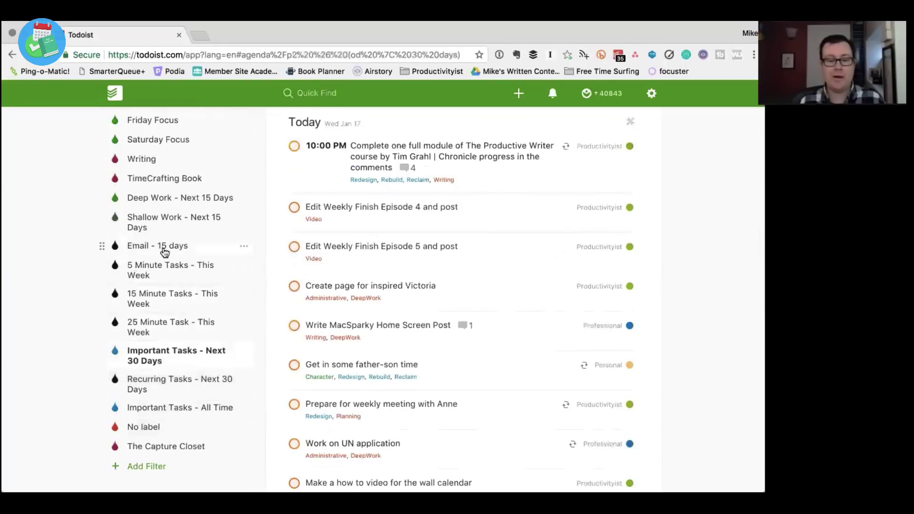
Step: Look through the 5, 15 and 25 Minute Tasks - This Week filters in turn
scroll(164, 251, down, 2)
scroll(164, 252, up, 3)
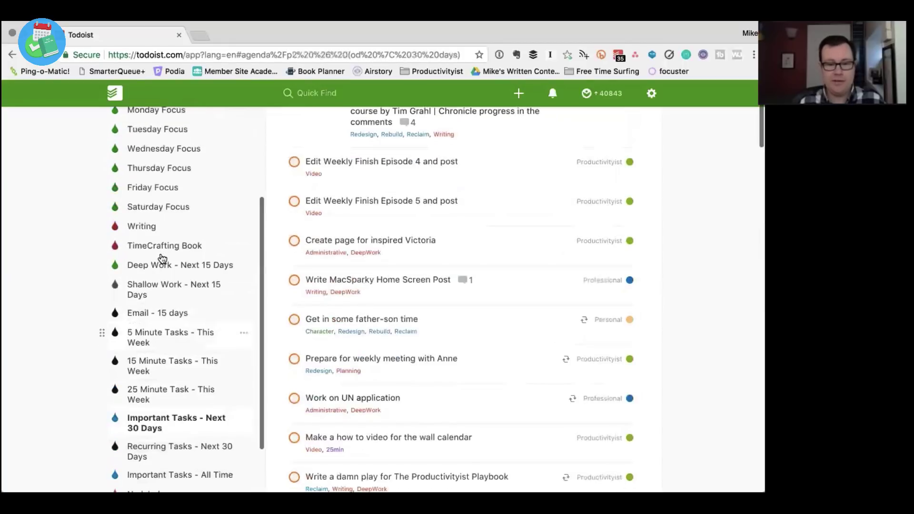
scroll(147, 374, down, 3)
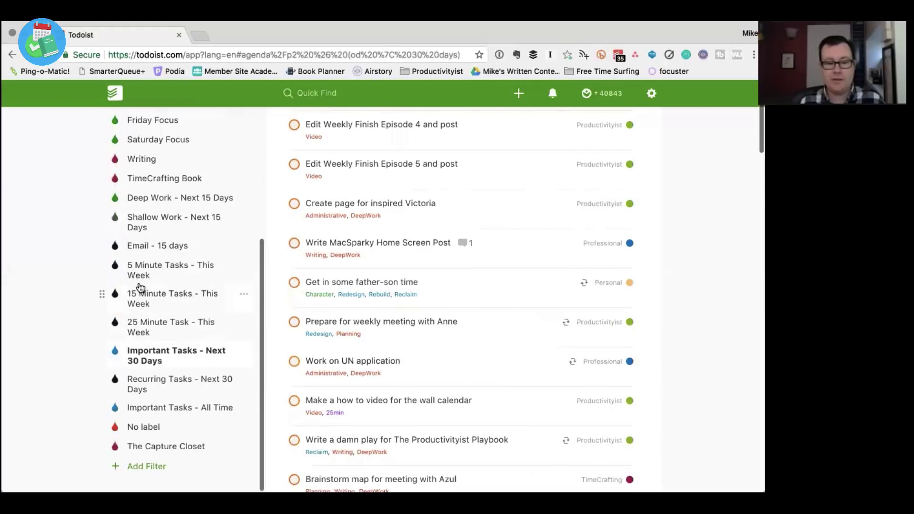
click(149, 265)
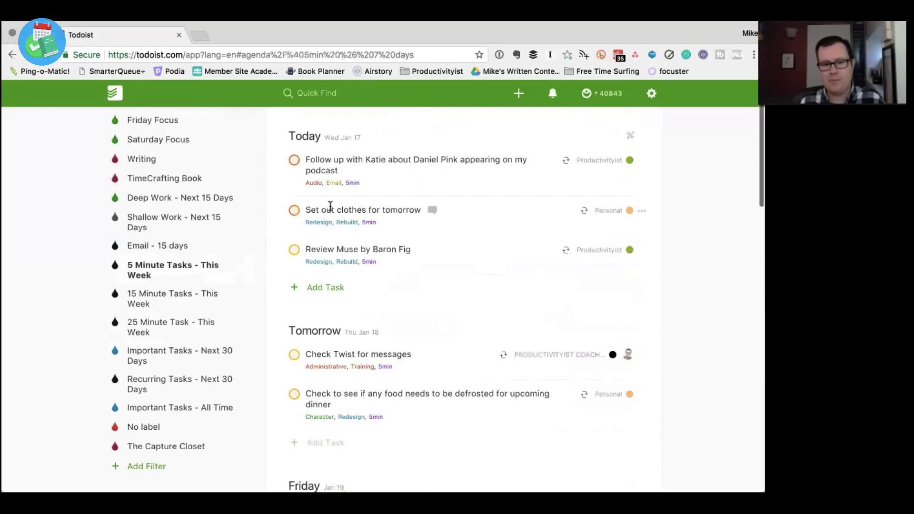
click(159, 293)
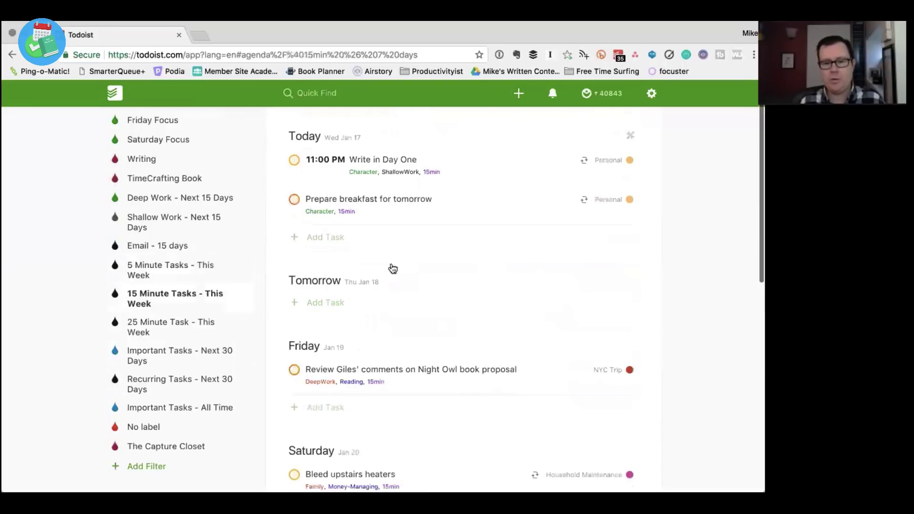
click(160, 326)
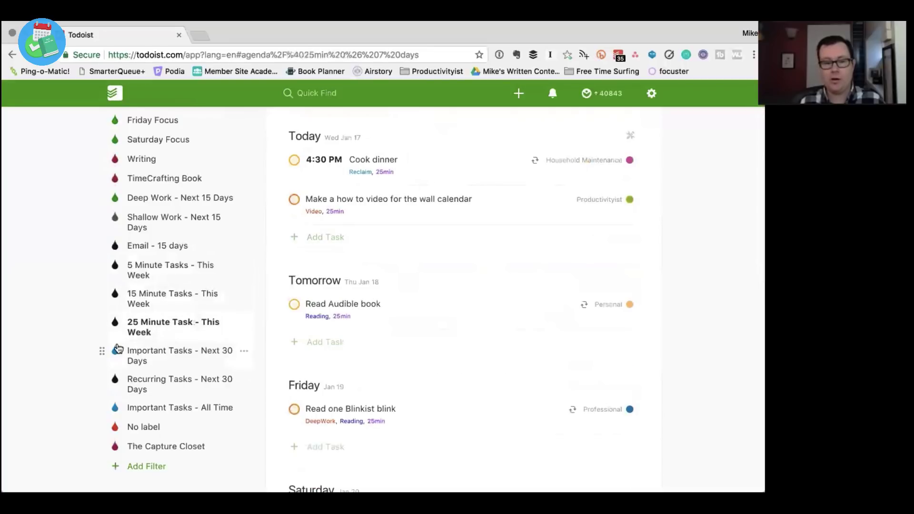
Step: Go back to the Wednesday Focus filter listing today's Skillshare, Weekly Finish and podcast tasks
scroll(119, 349, up, 3)
scroll(124, 333, up, 2)
click(143, 300)
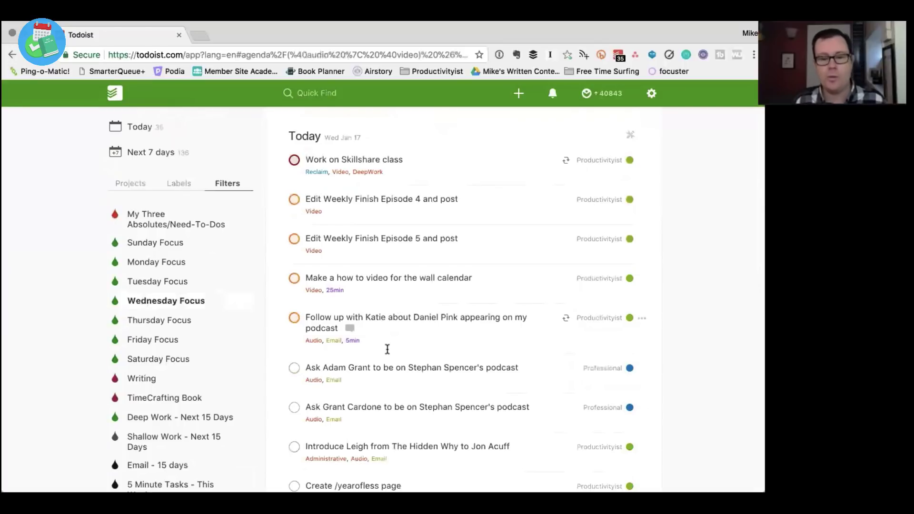
scroll(387, 350, down, 1)
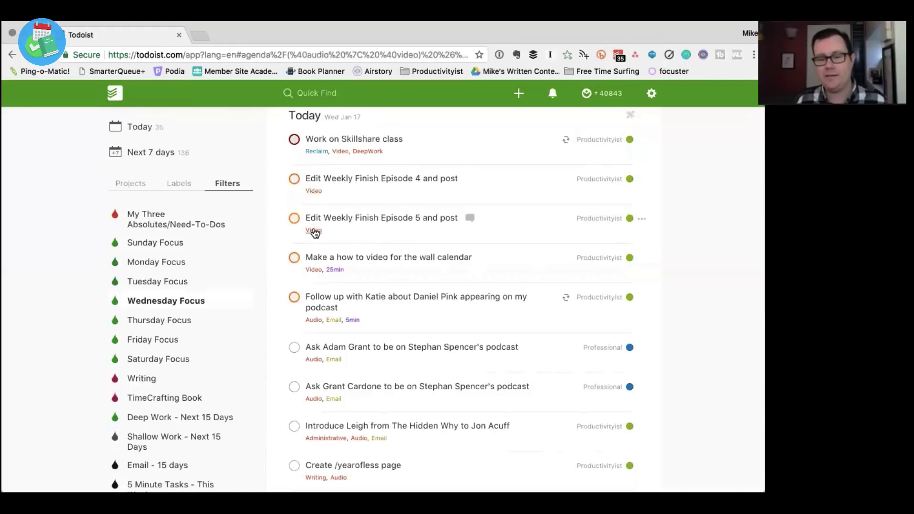
click(333, 321)
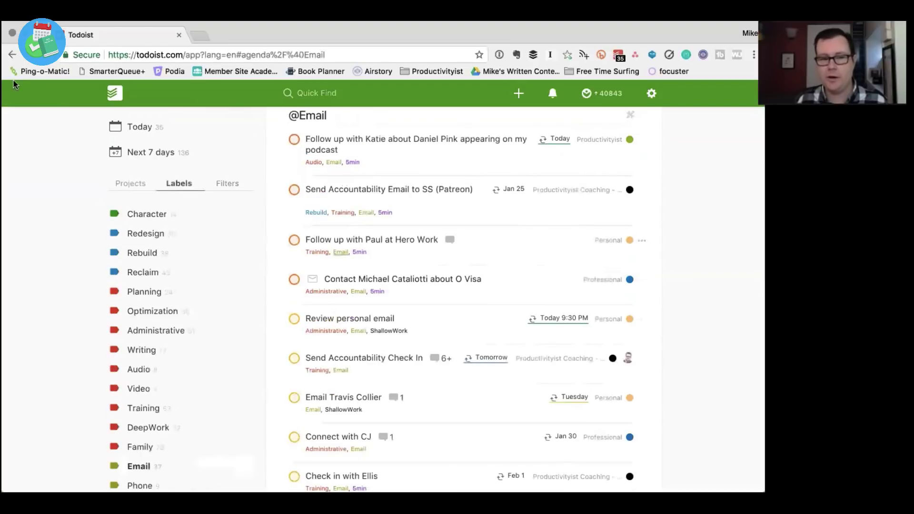
click(12, 54)
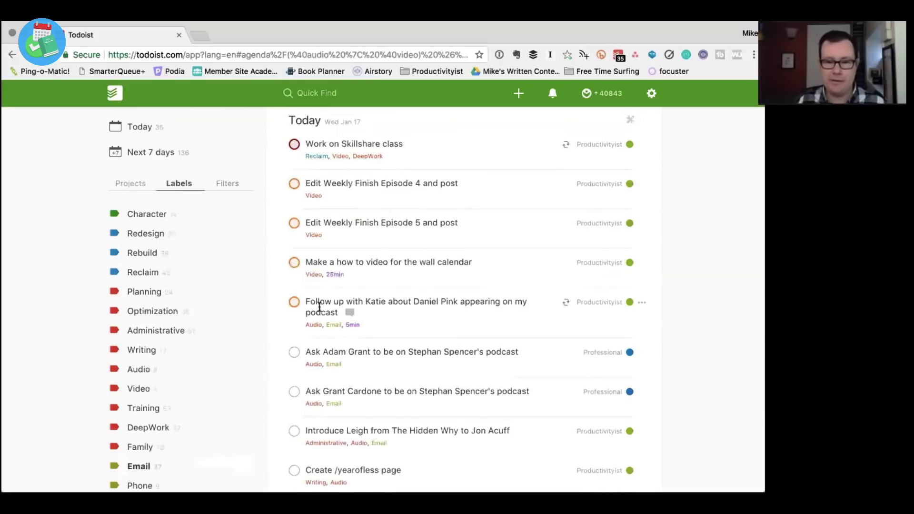
scroll(319, 307, down, 1)
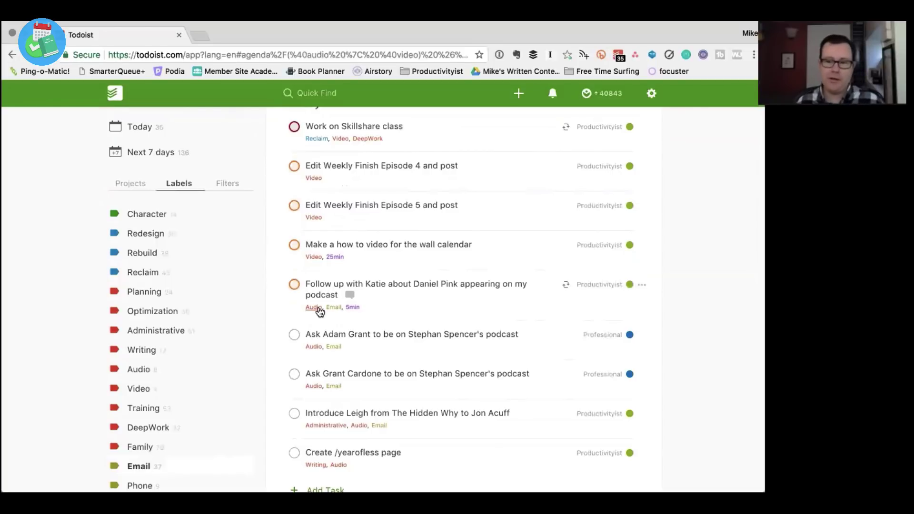
scroll(319, 311, down, 5)
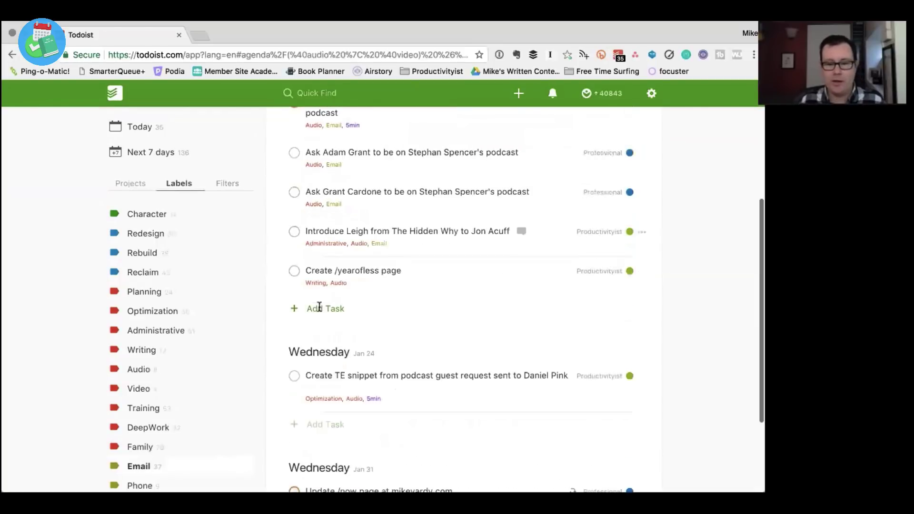
scroll(312, 333, up, 2)
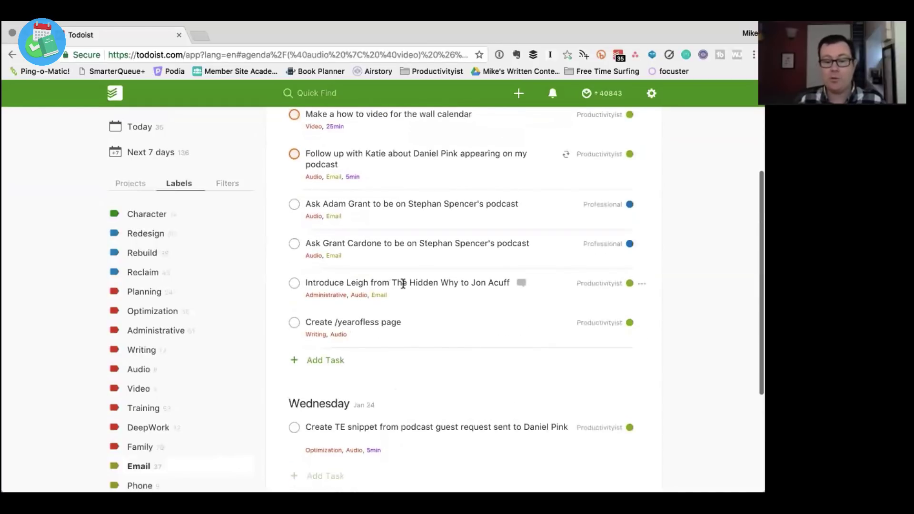
scroll(370, 241, up, 1)
Step: Reschedule the Ask Adam Grant podcast task to January 24, then review the Jan 24 and Jan 31 sections
super+click(371, 240)
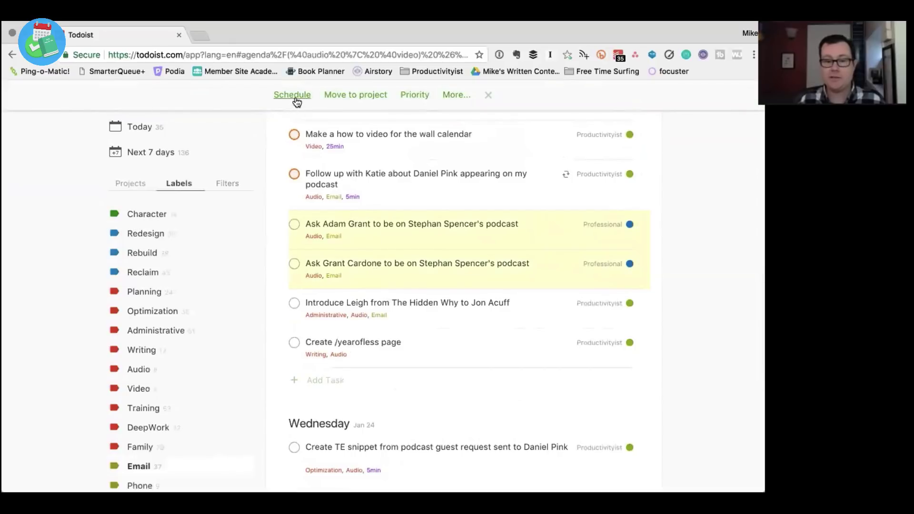
click(293, 95)
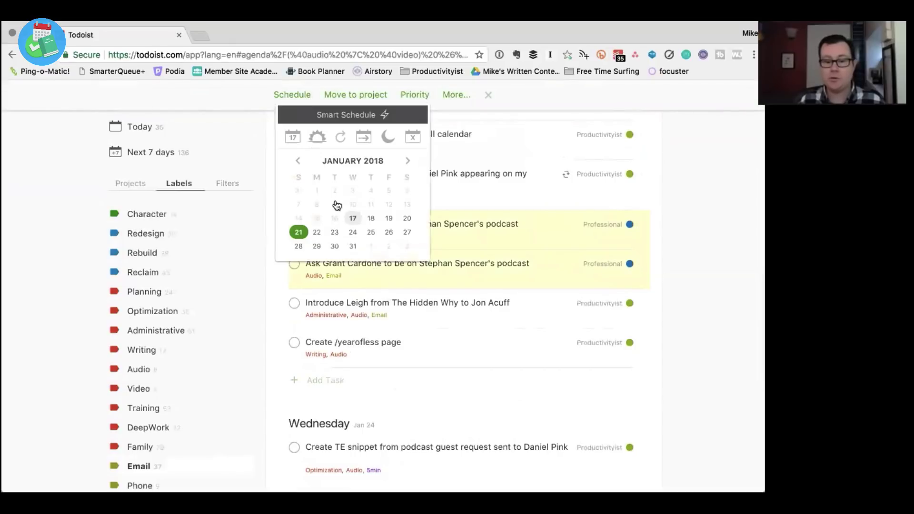
click(352, 232)
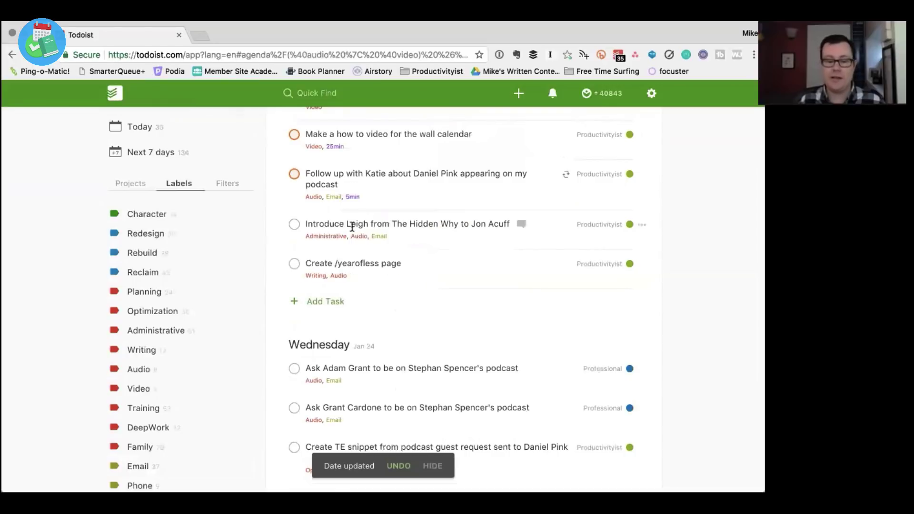
scroll(347, 316, up, 3)
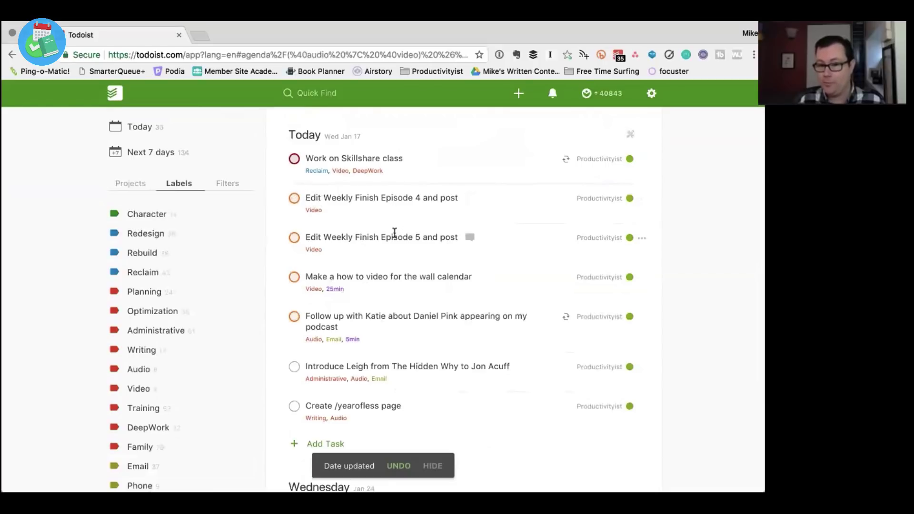
scroll(383, 285, down, 4)
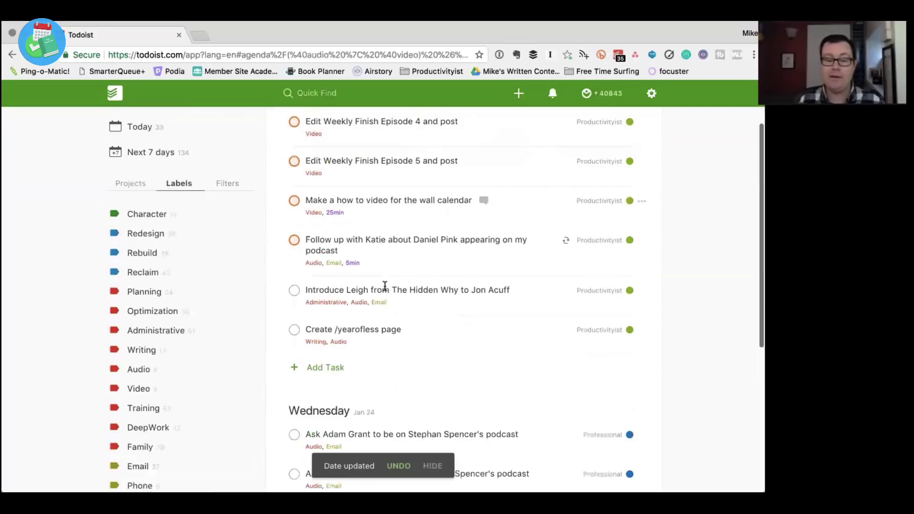
scroll(359, 369, down, 3)
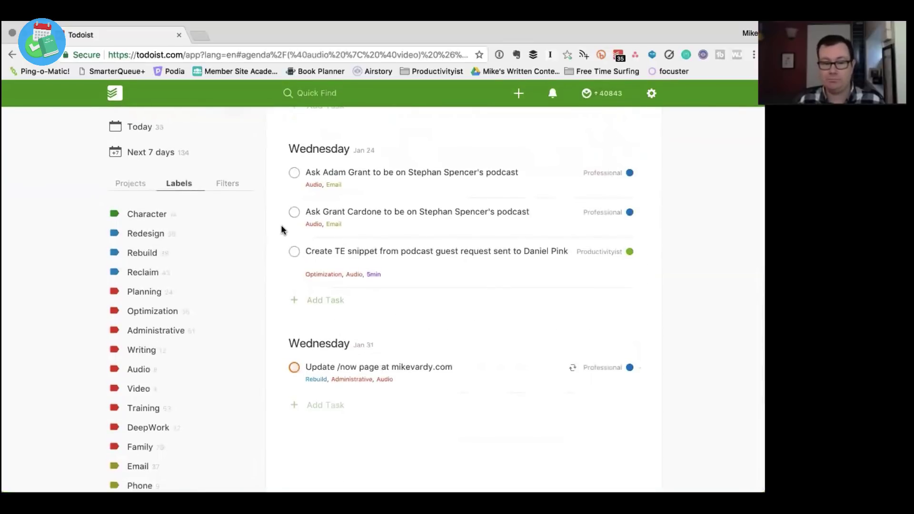
Step: From the saved filters list, view Wednesday Focus, then My Three Absolutes, then Wednesday Focus again
click(227, 185)
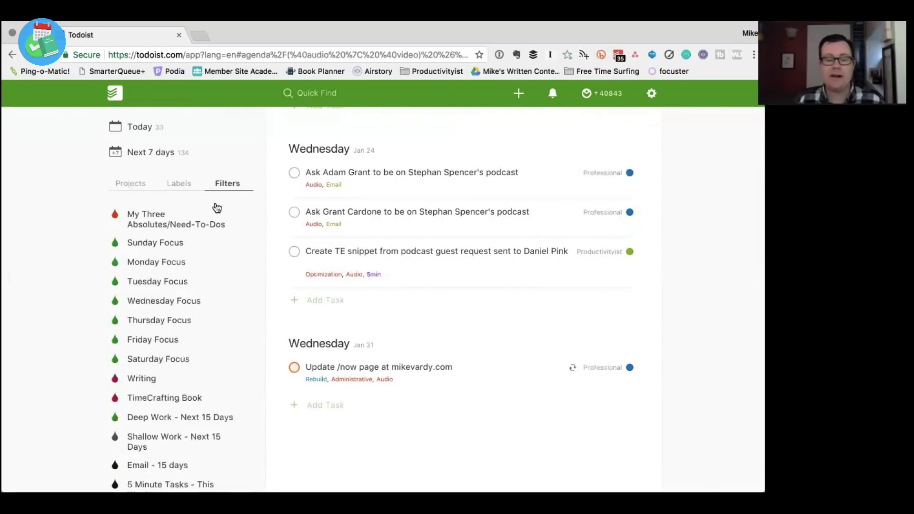
click(152, 301)
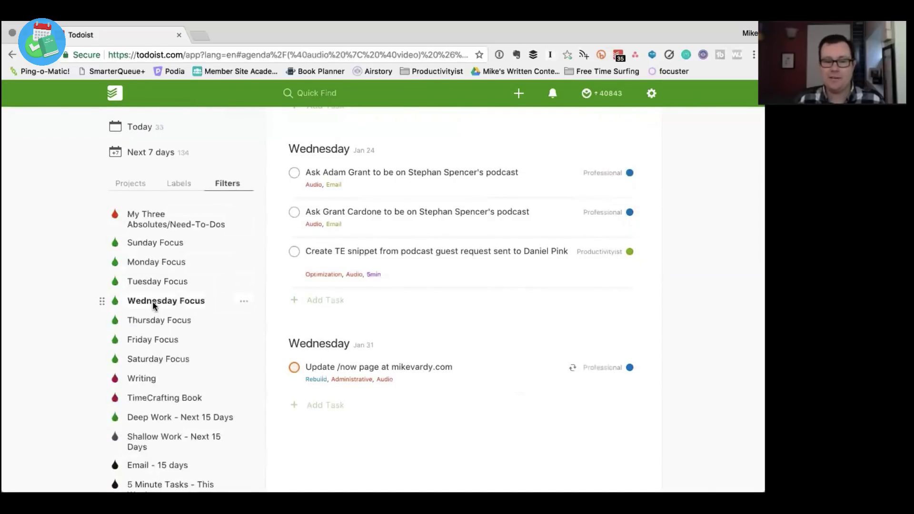
click(155, 218)
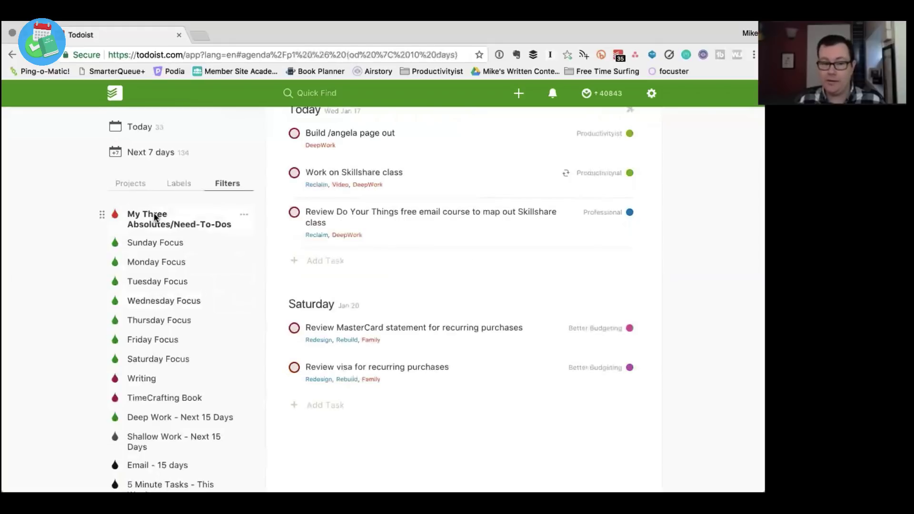
click(143, 313)
scroll(135, 404, down, 4)
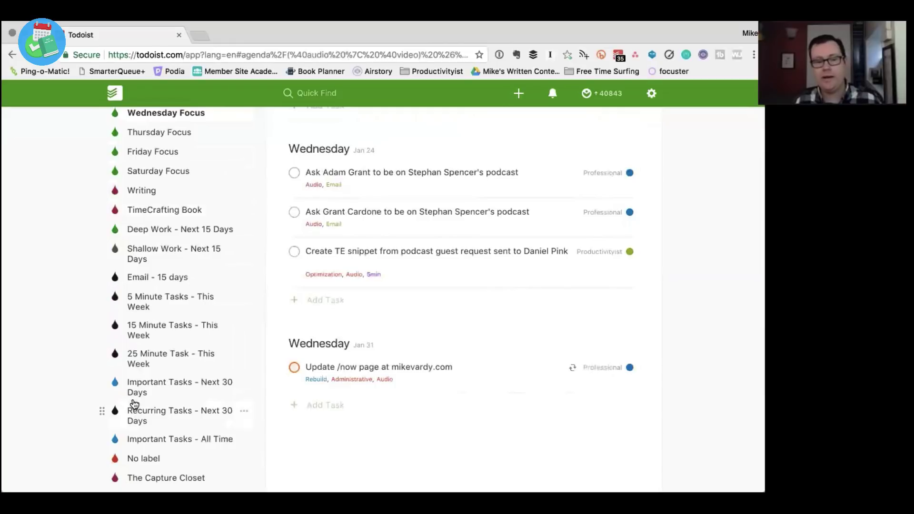
scroll(135, 403, up, 2)
scroll(134, 404, down, 2)
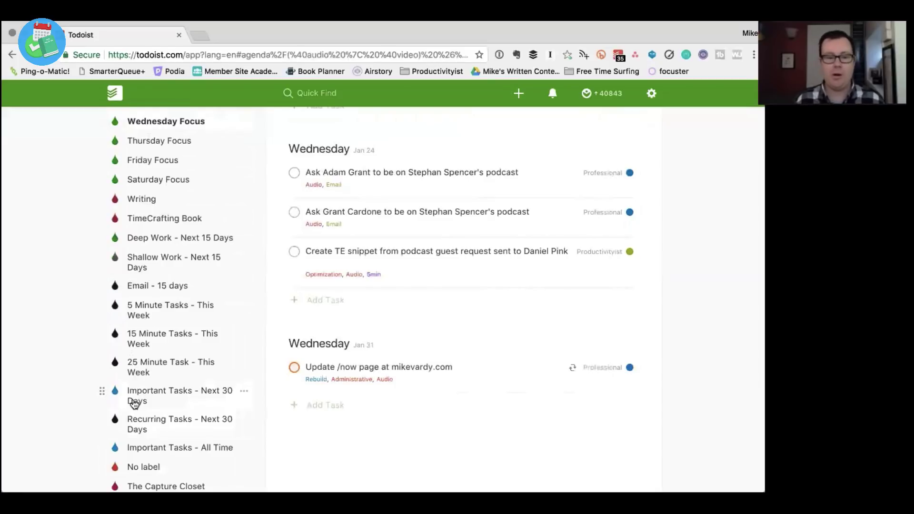
Step: Open the Shallow Work - Next 15 Days filter, starting with today's personal email review
click(146, 268)
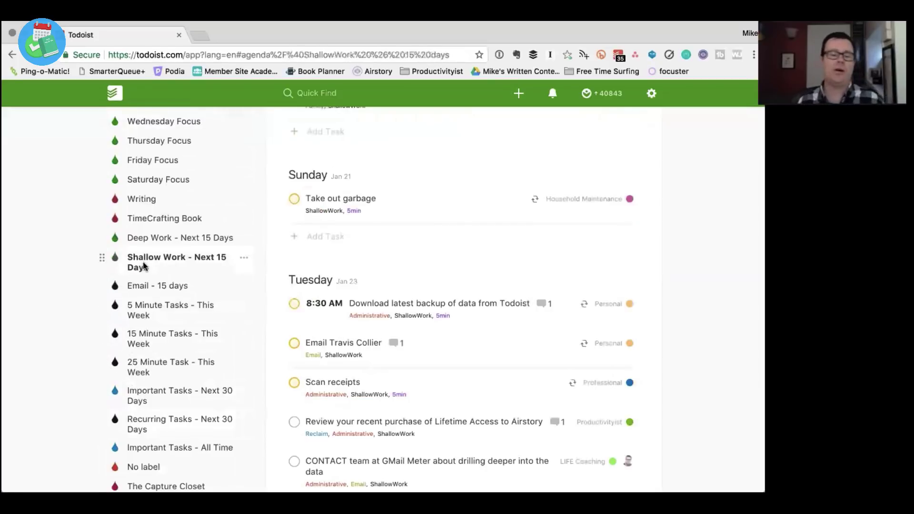
scroll(481, 367, up, 5)
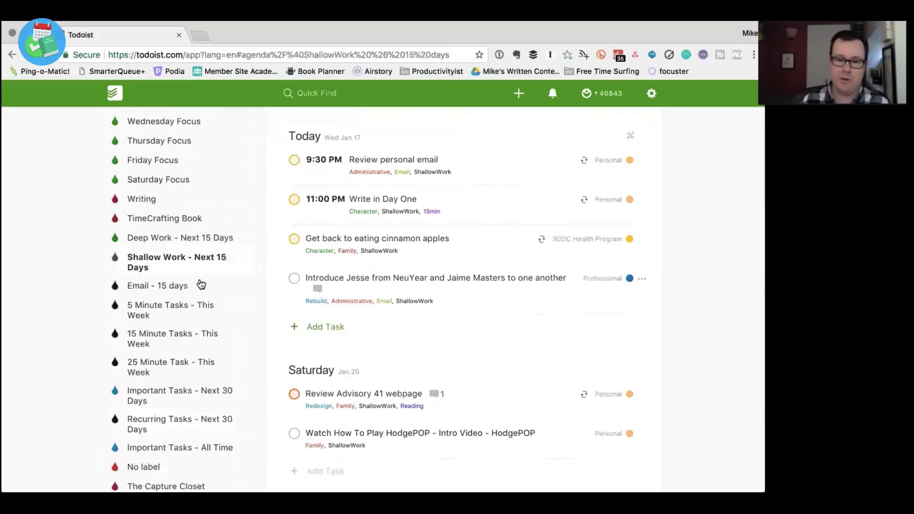
scroll(165, 230, up, 2)
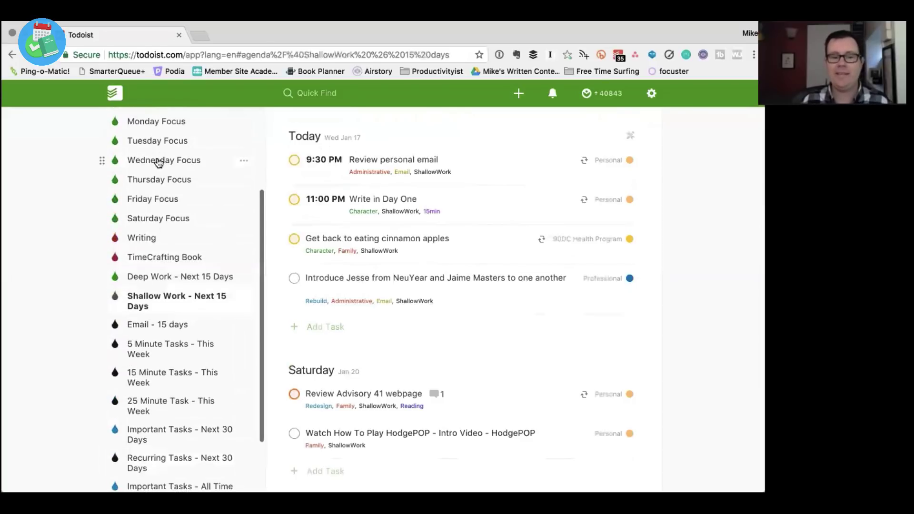
Step: Return to Wednesday Focus, showing Wed Jan 17 tasks from Work on Skillshare class onward
click(156, 160)
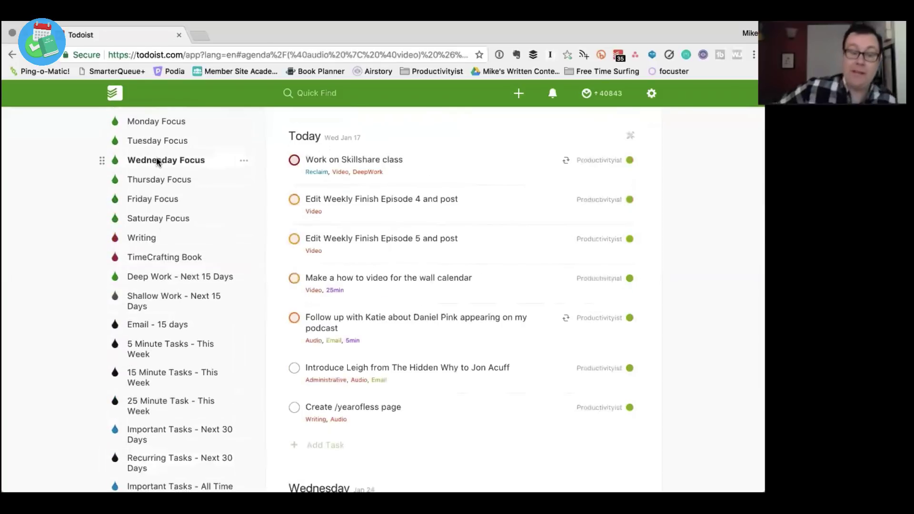
scroll(157, 160, up, 4)
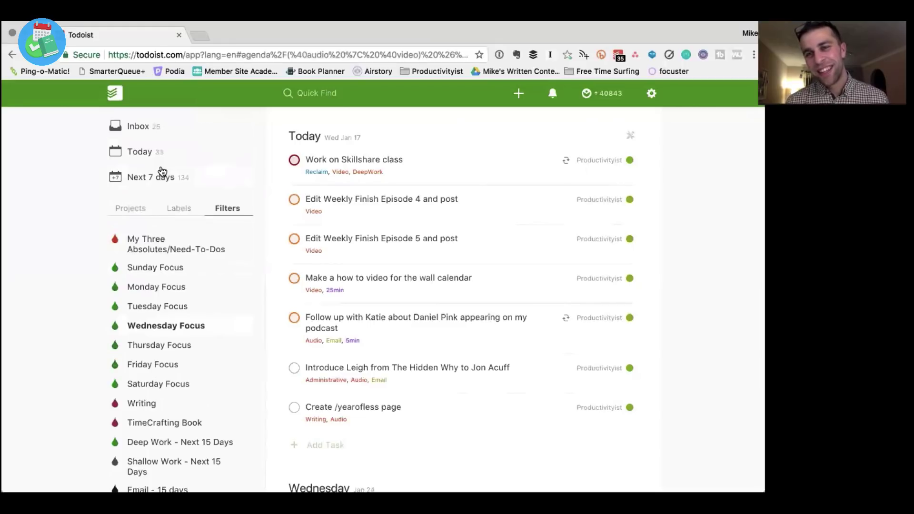
click(179, 208)
scroll(129, 353, down, 3)
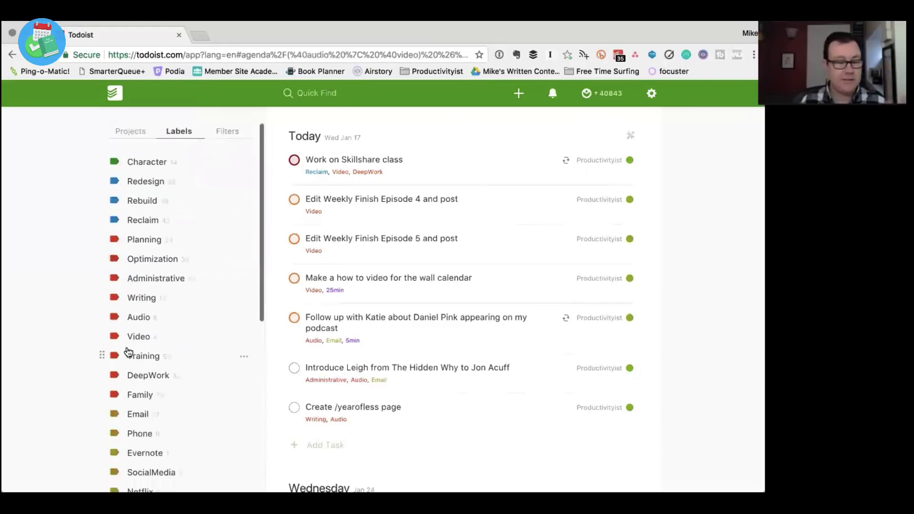
scroll(127, 351, up, 4)
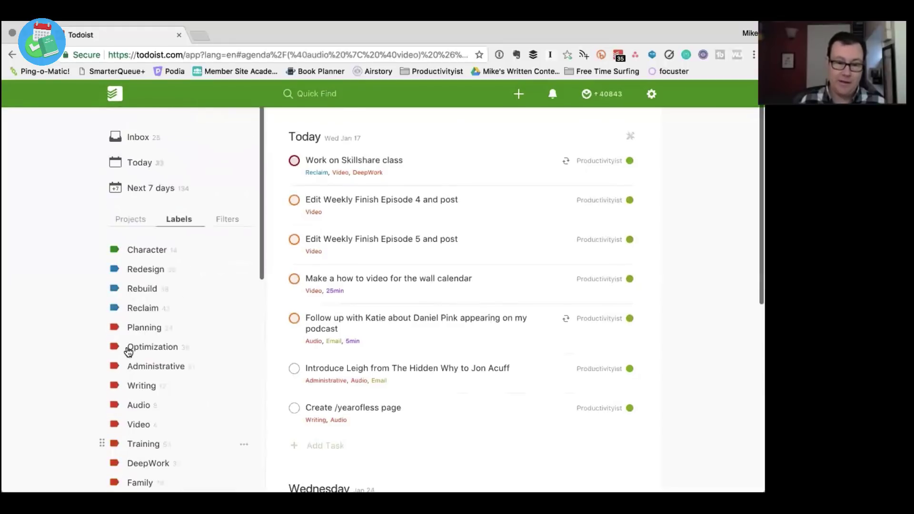
scroll(149, 309, down, 5)
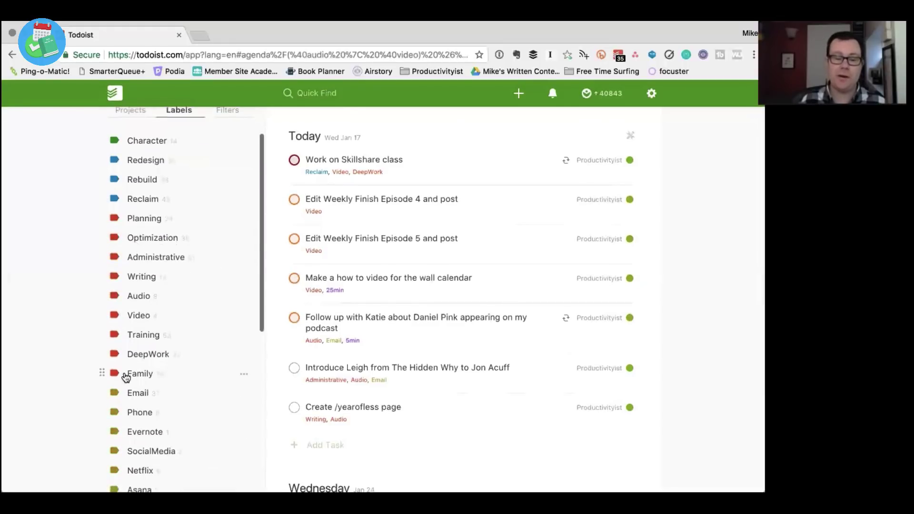
scroll(125, 376, down, 4)
scroll(126, 378, up, 8)
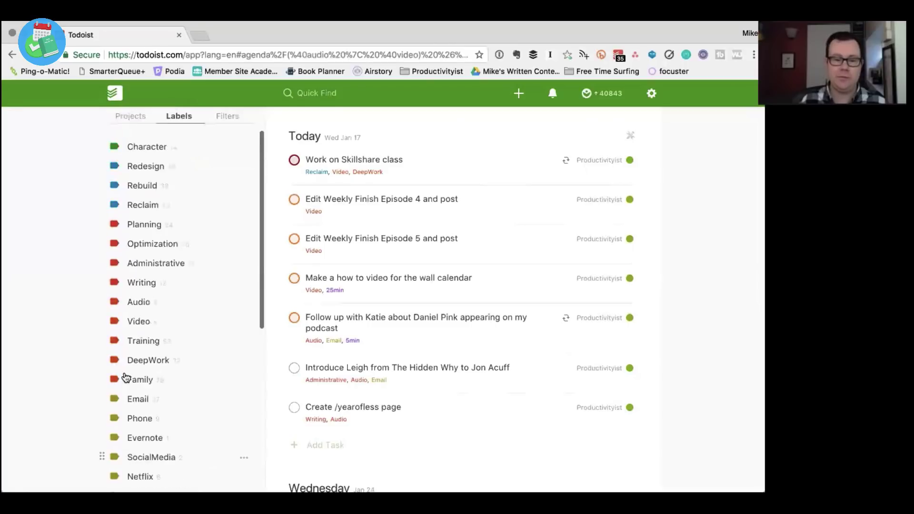
click(132, 189)
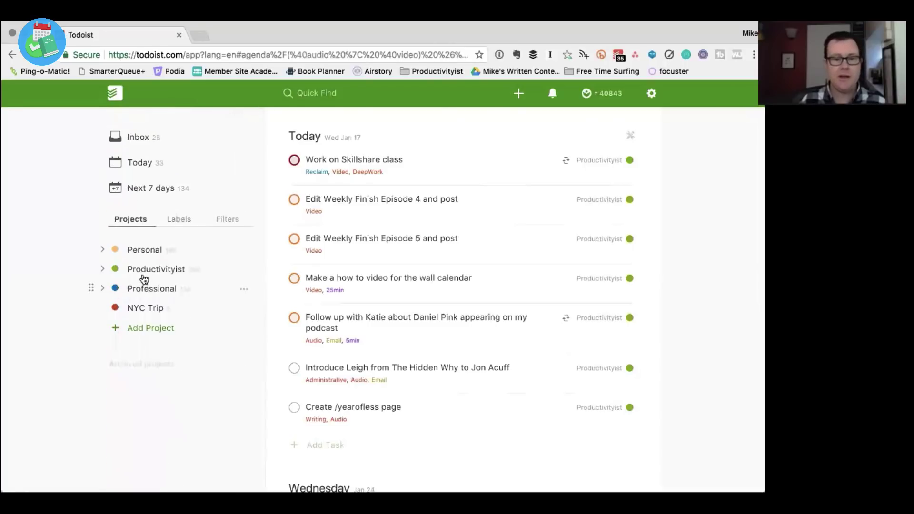
click(103, 249)
click(104, 250)
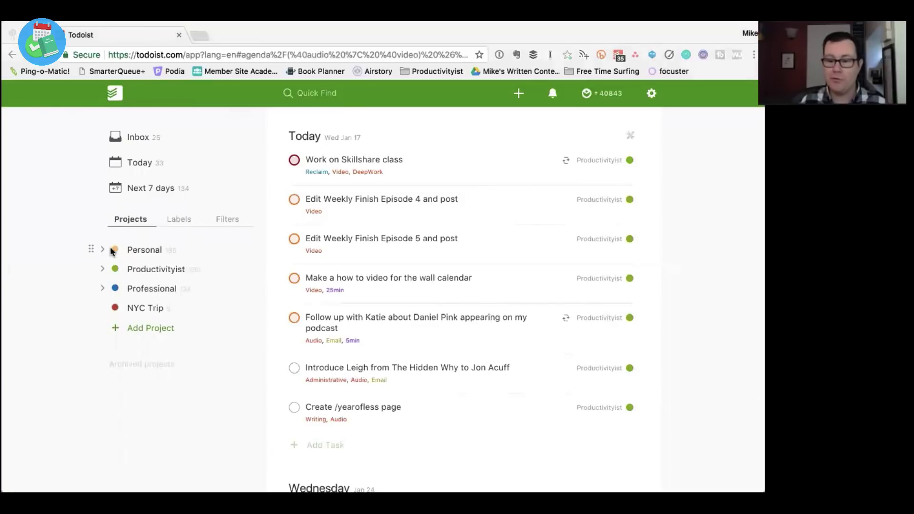
click(179, 219)
scroll(122, 334, down, 5)
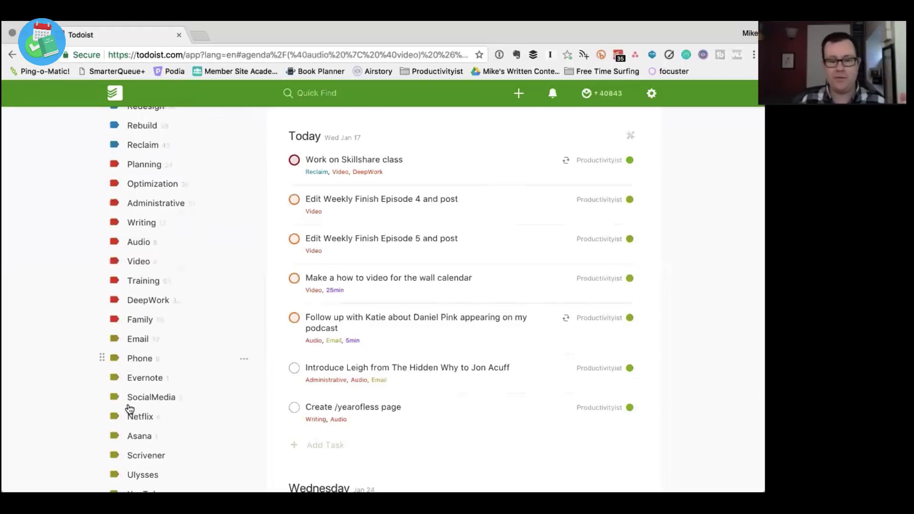
scroll(126, 407, down, 5)
scroll(129, 408, down, 3)
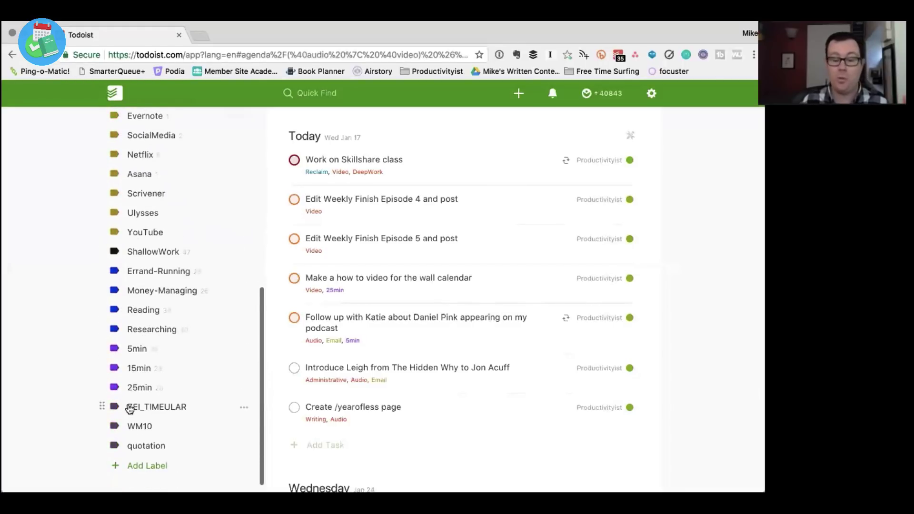
scroll(129, 409, up, 12)
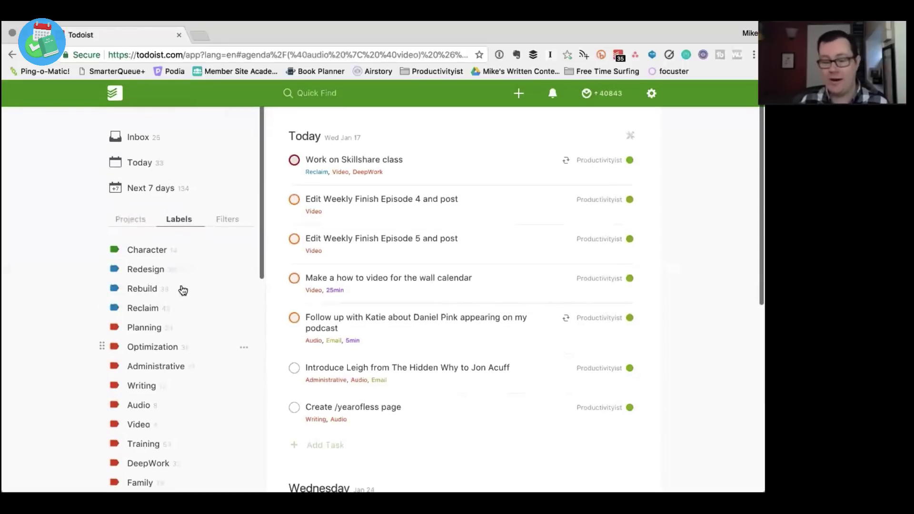
click(228, 219)
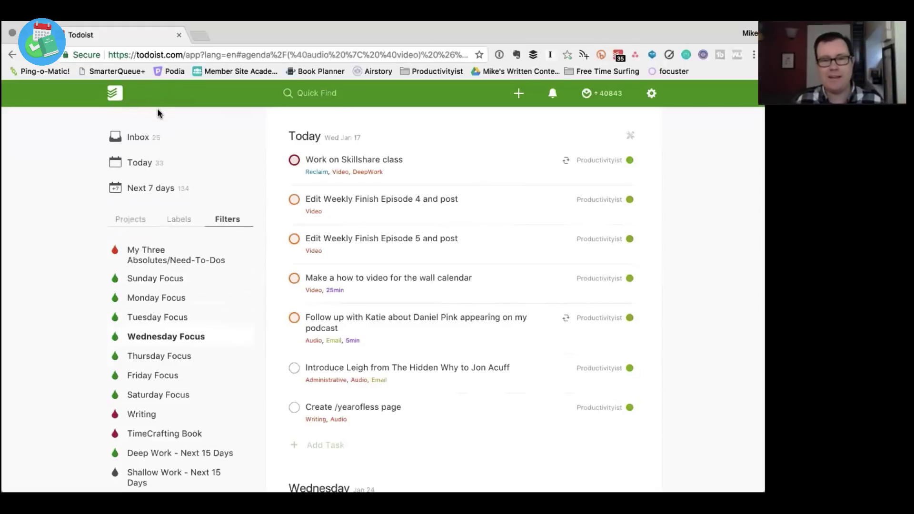
click(176, 222)
click(220, 224)
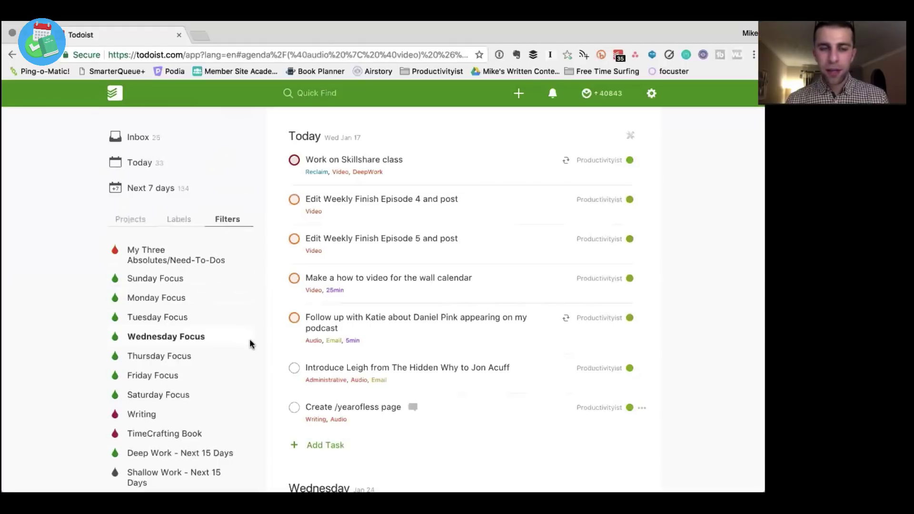
scroll(177, 376, down, 3)
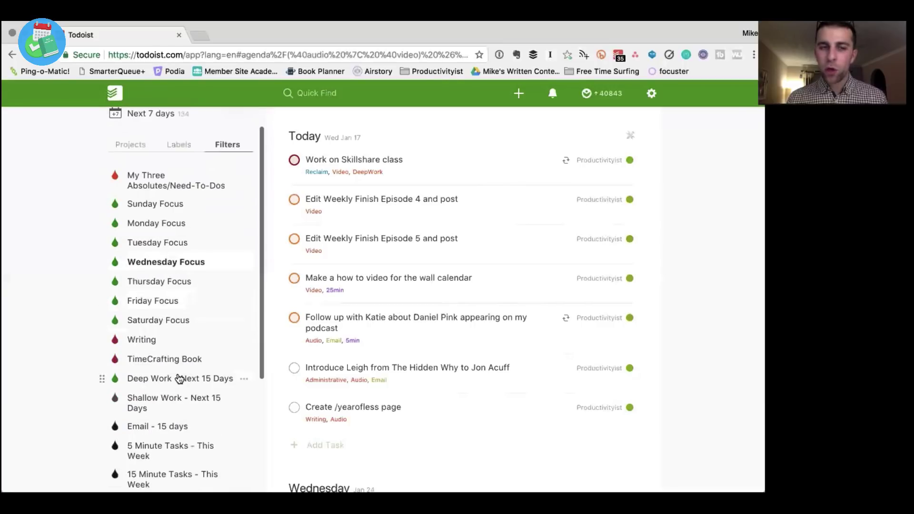
scroll(178, 379, up, 2)
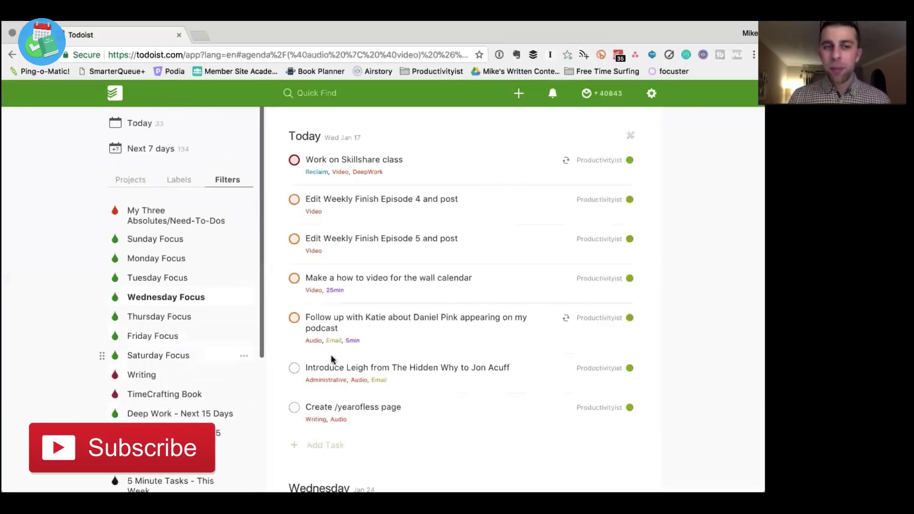
scroll(332, 360, down, 3)
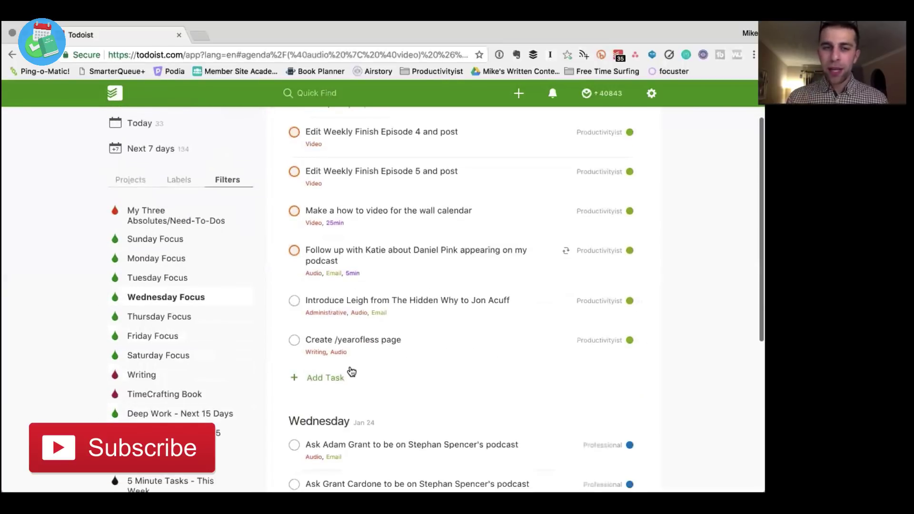
scroll(352, 371, up, 2)
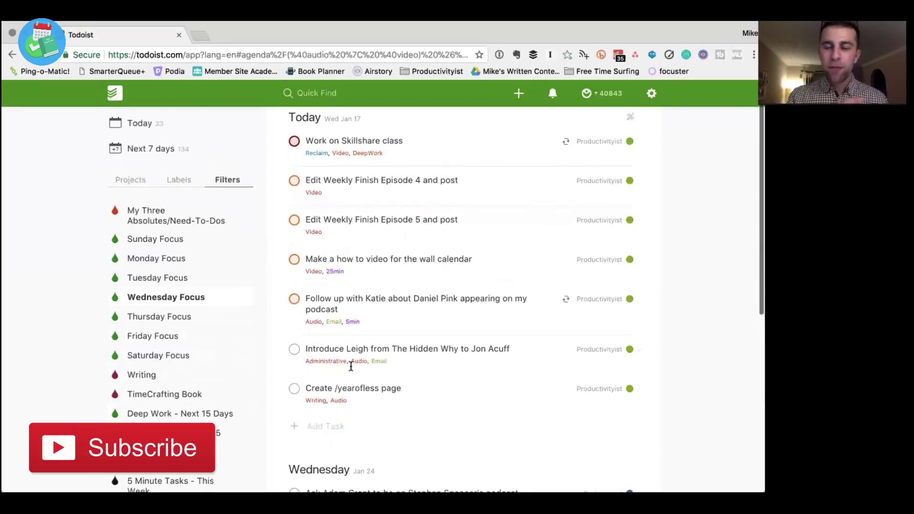
scroll(351, 366, down, 5)
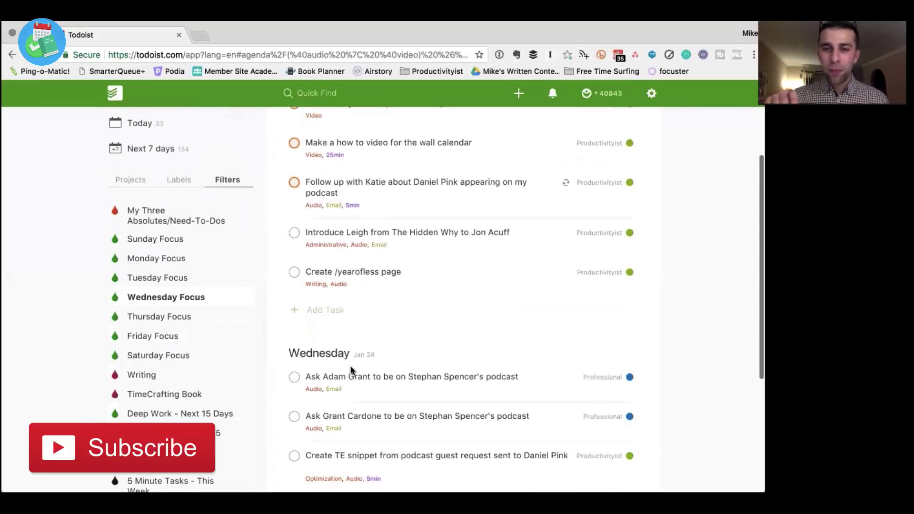
scroll(351, 366, down, 8)
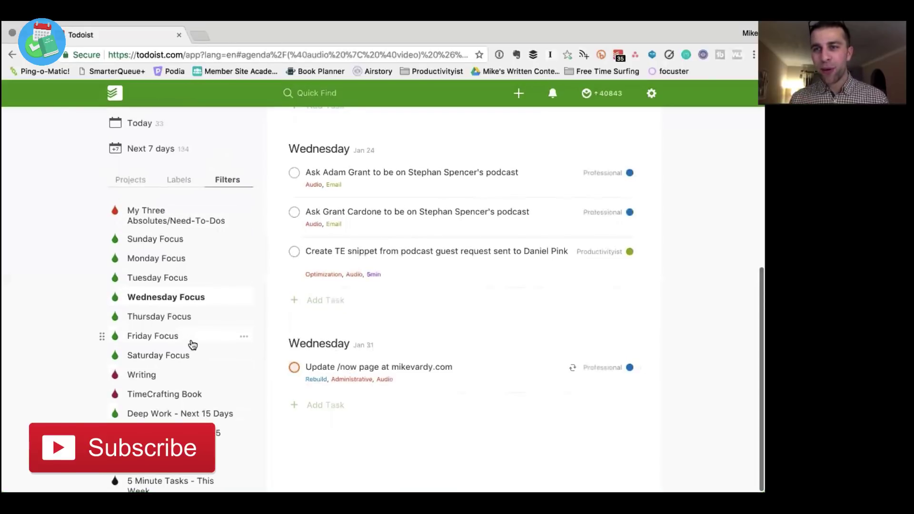
scroll(190, 343, up, 3)
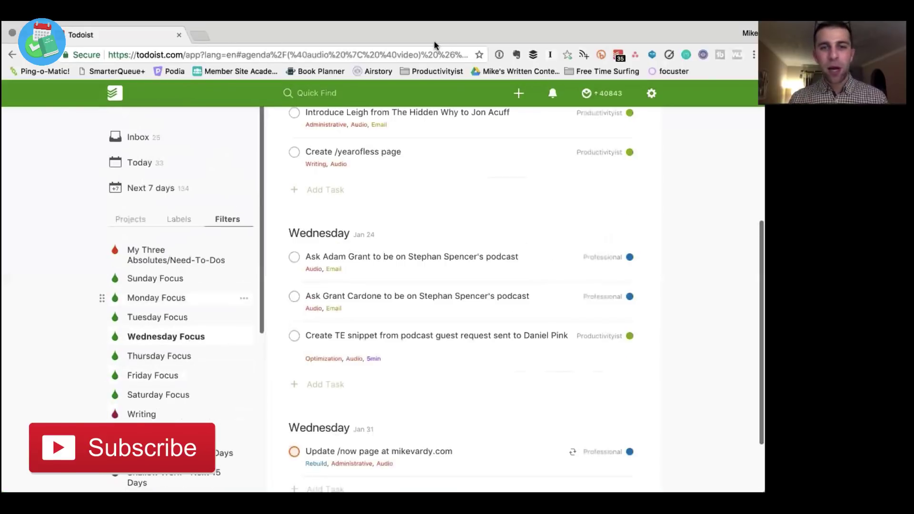